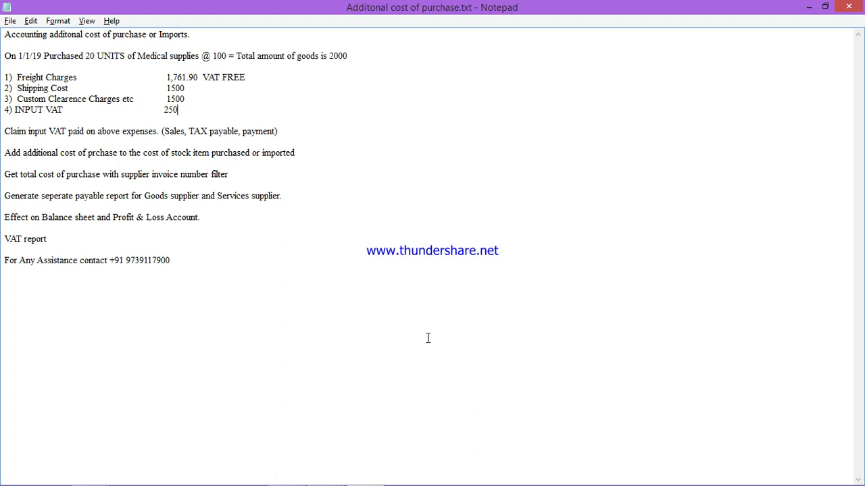
# Switch from the purchase notes to Tally.ERP 9 and open a new purchase voucher for Importing Business
pyautogui.click(279, 207)
pyautogui.hotkey('alt', 'Tab')
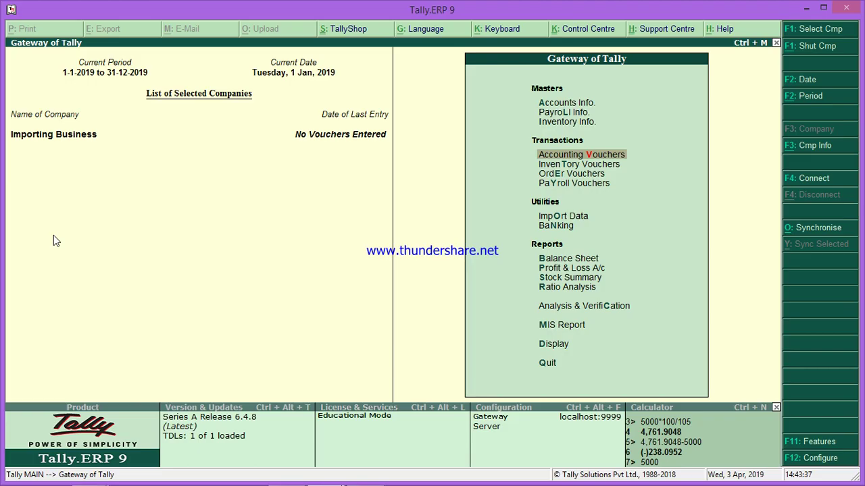
pyautogui.press('Up')
pyautogui.press('Up')
pyautogui.press('Down')
pyautogui.press('Down')
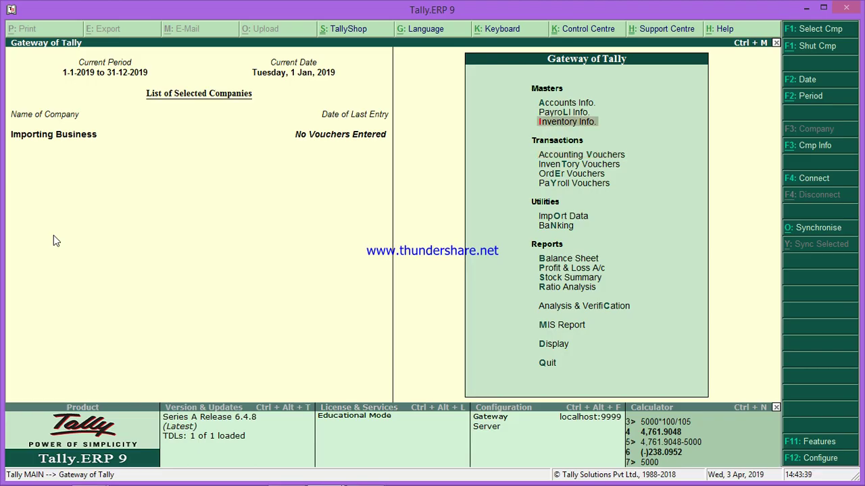
pyautogui.press('Return')
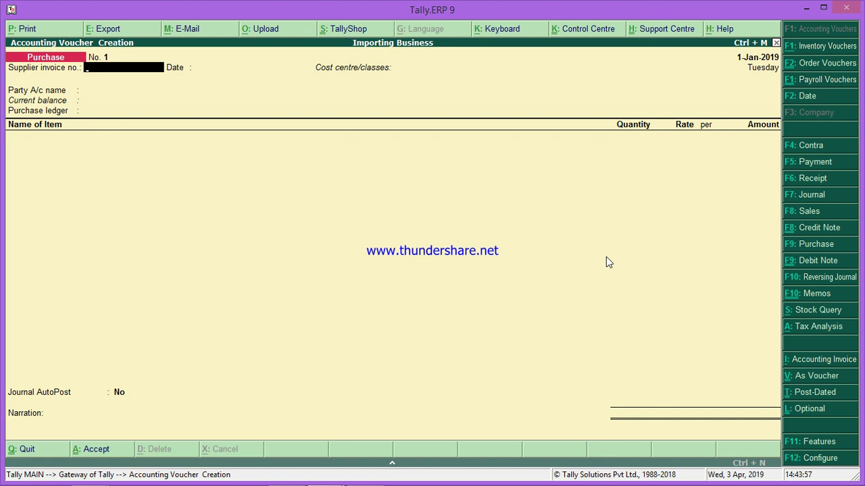
# Enter supplier invoice number 00001 dated 1-Jan-2019 and set the cost centre class to Not Applicable
pyautogui.write('00001')
pyautogui.press('Return')
pyautogui.press('Return')
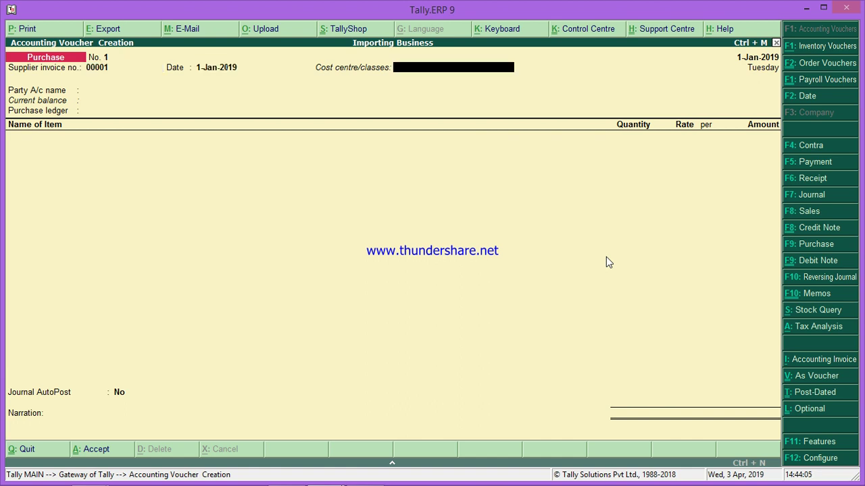
pyautogui.press('Return')
# Choose Internation Supplier as the voucher's party account and accept its default receipt, order and supplier details
pyautogui.write('INTER')
pyautogui.press('Down')
pyautogui.press('Return')
pyautogui.press('Return')
pyautogui.press('Return')
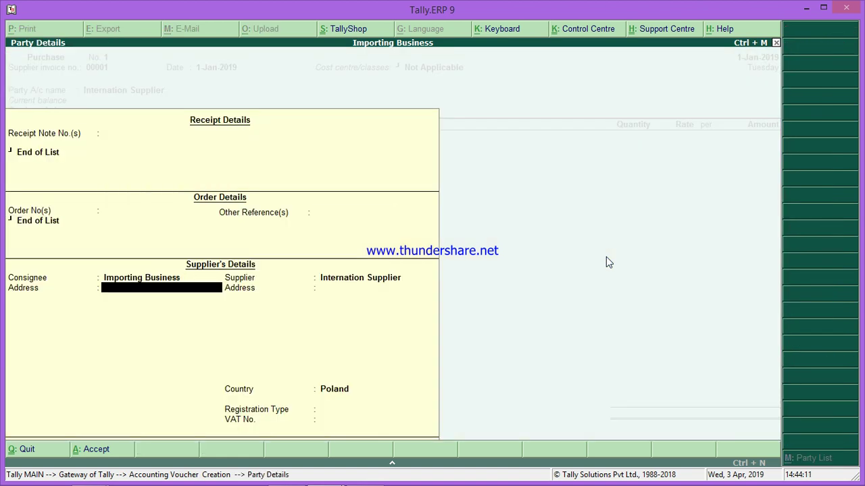
pyautogui.press('Return')
pyautogui.press('Return')
pyautogui.press('Return')
pyautogui.press('Return')
pyautogui.press('Return')
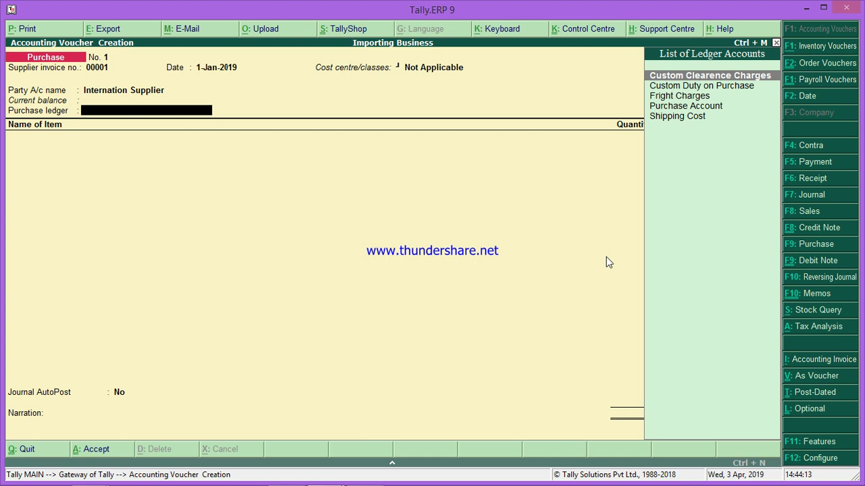
# Set the voucher's purchase ledger to Purchase Account
pyautogui.press('Down')
pyautogui.press('Down')
pyautogui.press('Down')
pyautogui.press('Return')
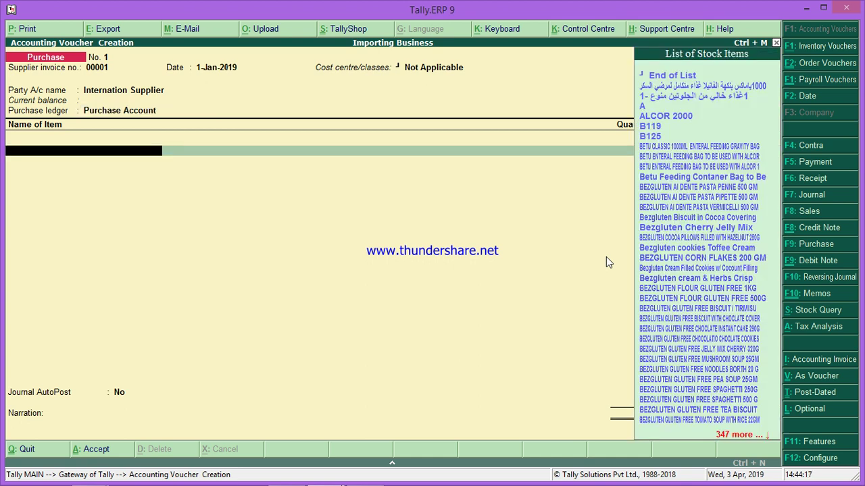
# Add the stock item Medical Supplies, with tracking and order numbers Not Applicable, allocated to the Main Location godown
pyautogui.write('MED')
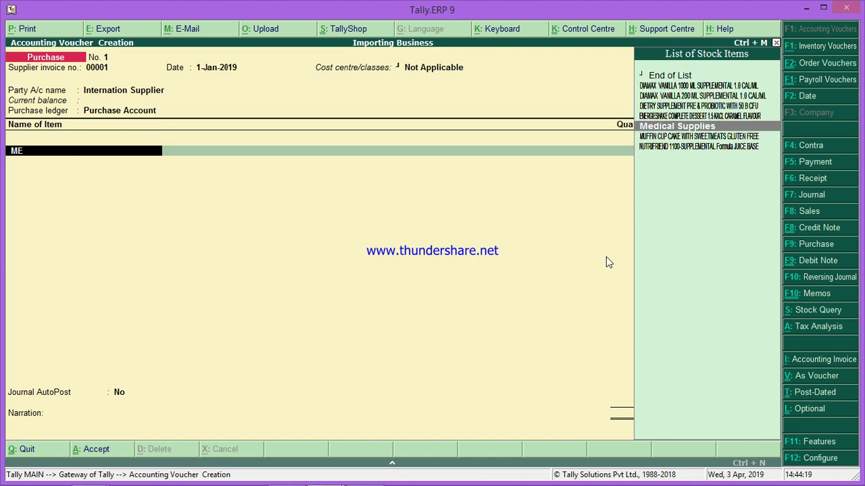
pyautogui.press('Return')
pyautogui.press('Return')
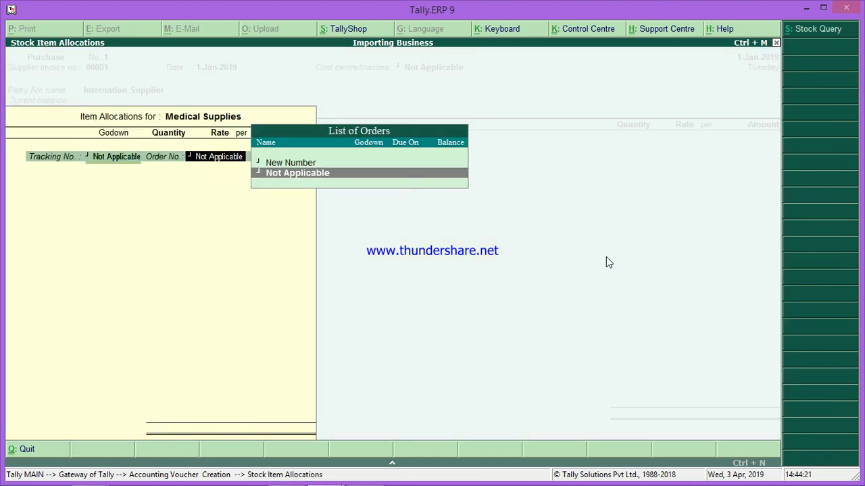
pyautogui.press('Return')
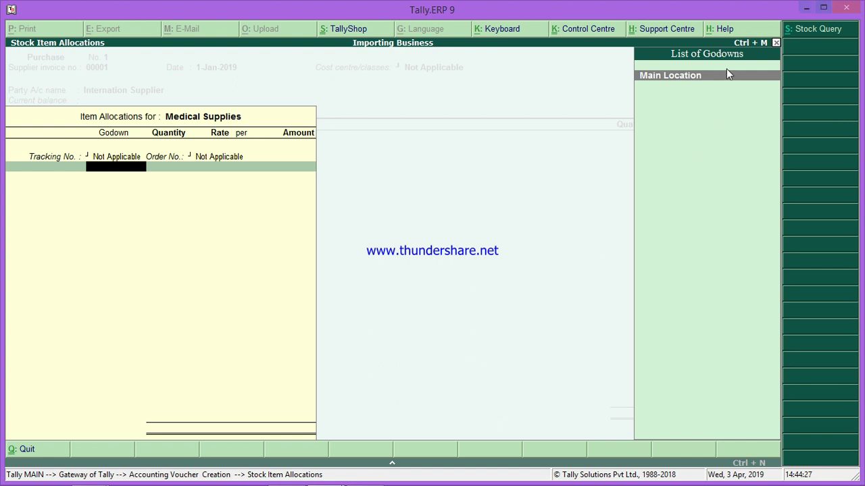
pyautogui.press('Return')
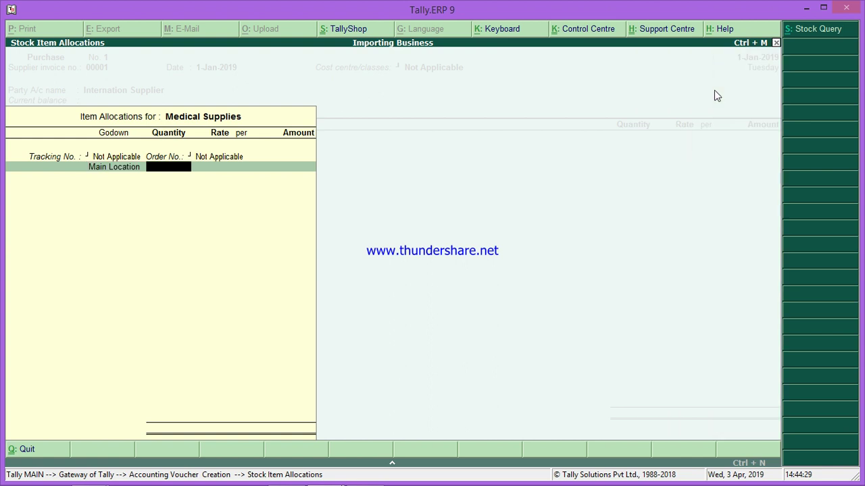
# Following the notes, allocate 20 units of Medical Supplies at a rate of 100 and accept the allocation
pyautogui.hotkey('alt', 'Tab')
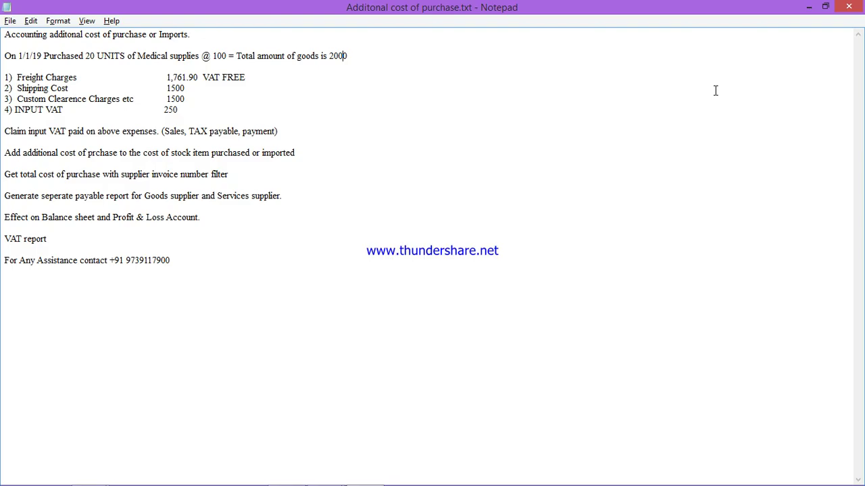
pyautogui.hotkey('alt', 'Tab')
pyautogui.write('20')
pyautogui.press('Return')
pyautogui.write('100')
pyautogui.press('Return')
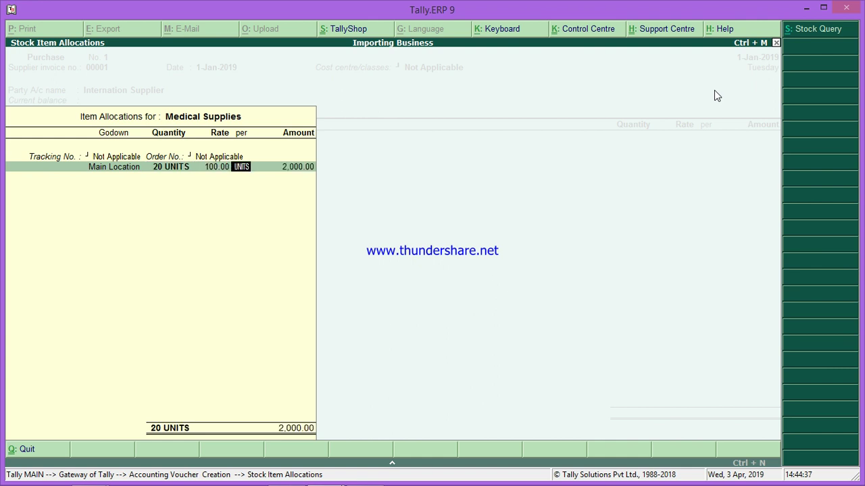
pyautogui.press('Return')
pyautogui.press('Return')
pyautogui.press('Return')
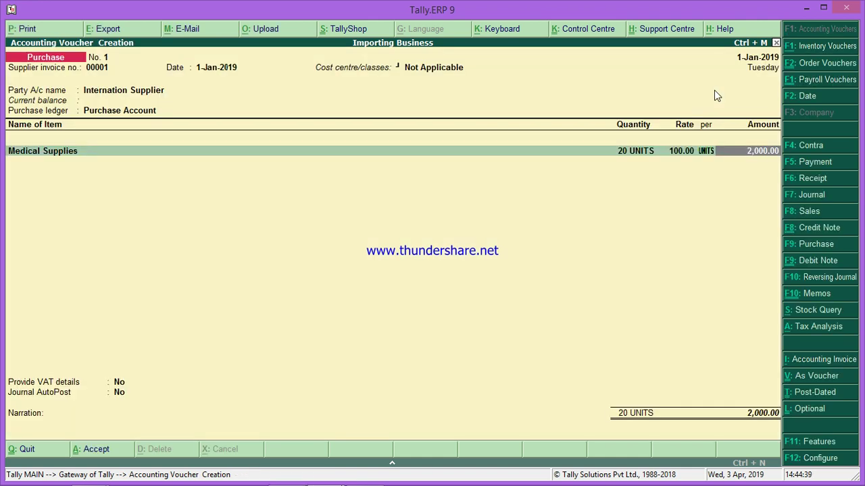
# Set the item's tax nature to Imports Taxable with a taxable value of 5000
pyautogui.press('Return')
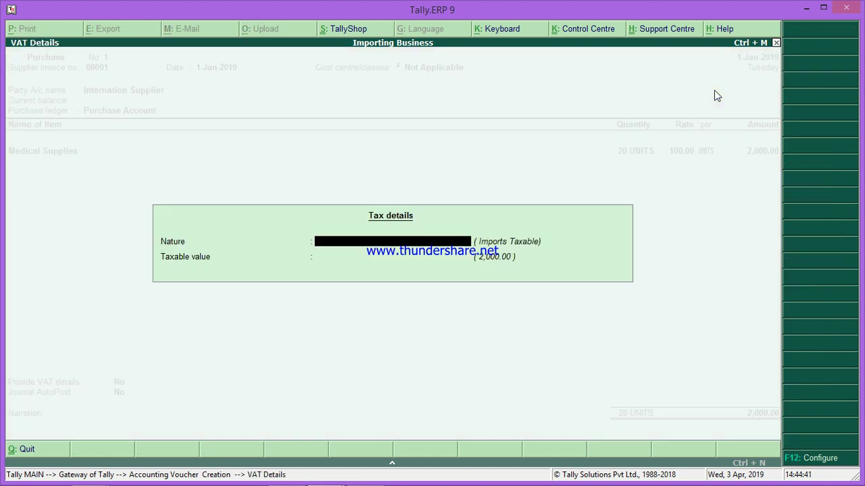
pyautogui.click(344, 249)
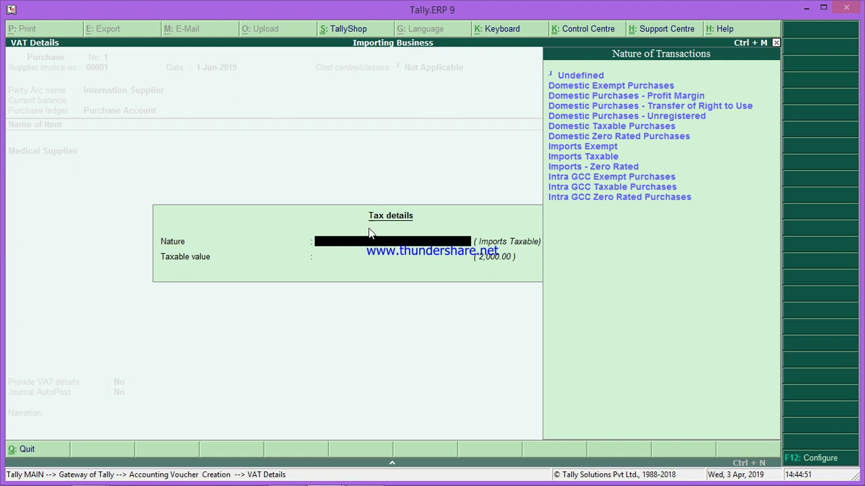
pyautogui.click(597, 158)
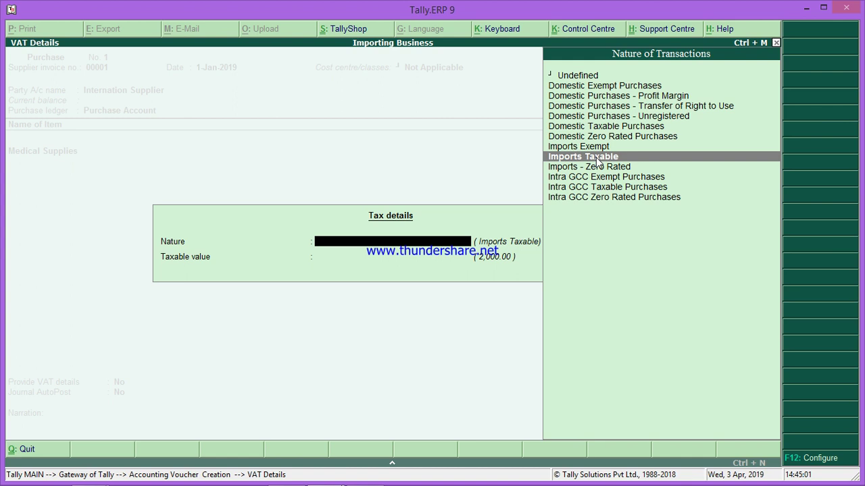
pyautogui.click(597, 158)
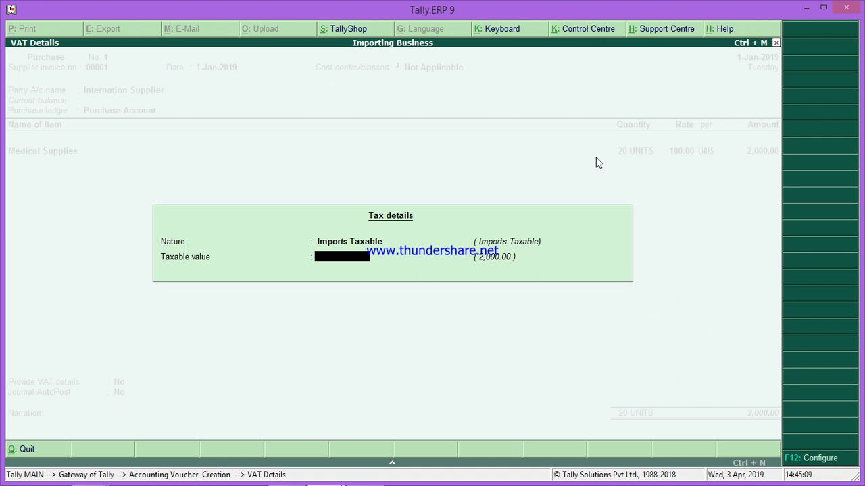
pyautogui.write('5000')
pyautogui.press('Return')
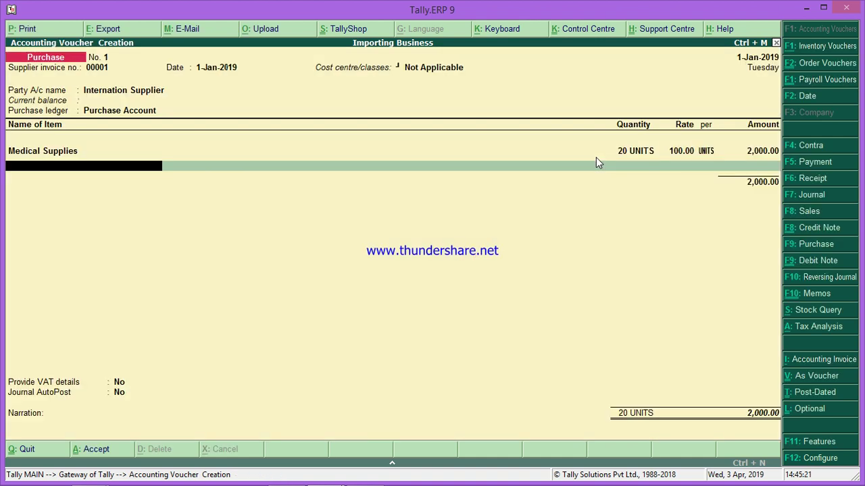
# End the item list, leave Provide VAT details at No, and set Journal AutoPost to Yes
pyautogui.press('Return')
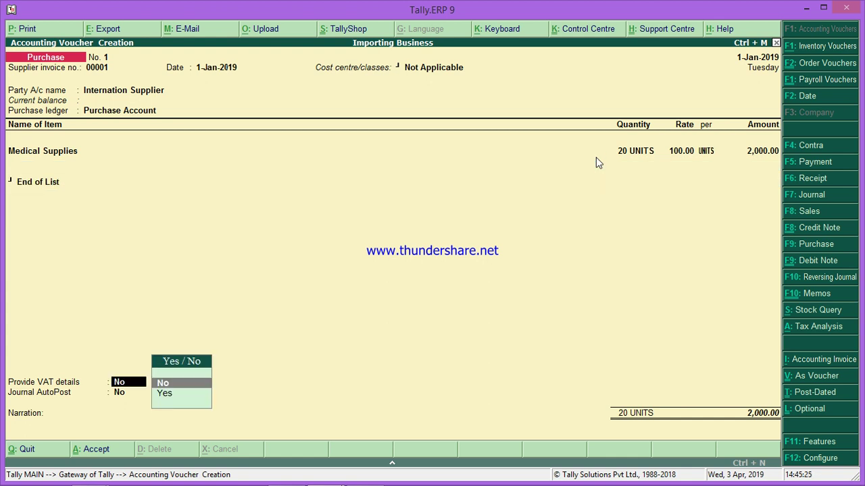
pyautogui.press('Return')
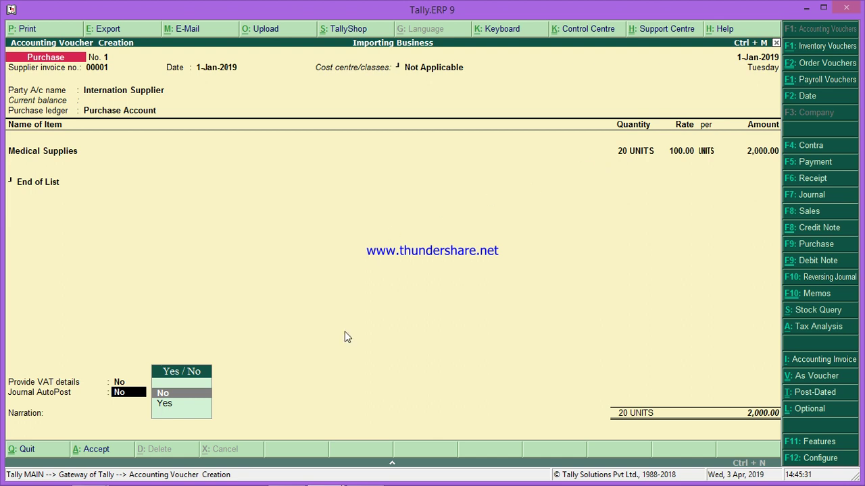
pyautogui.click(176, 407)
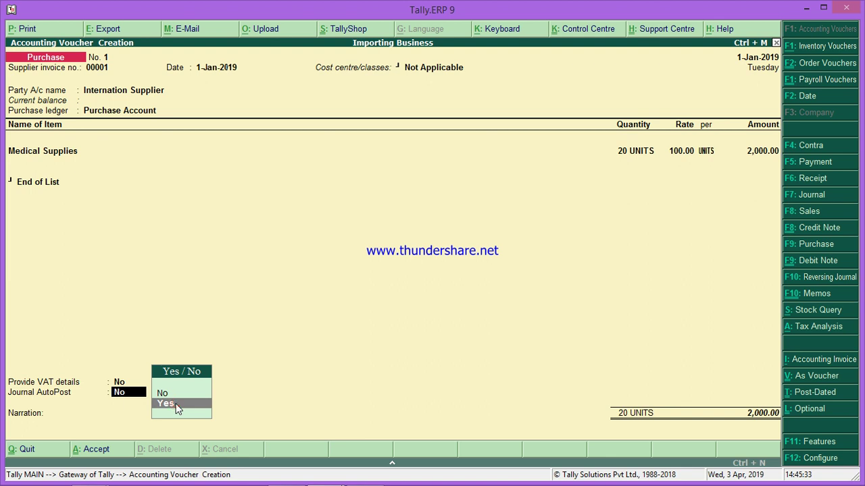
pyautogui.click(178, 410)
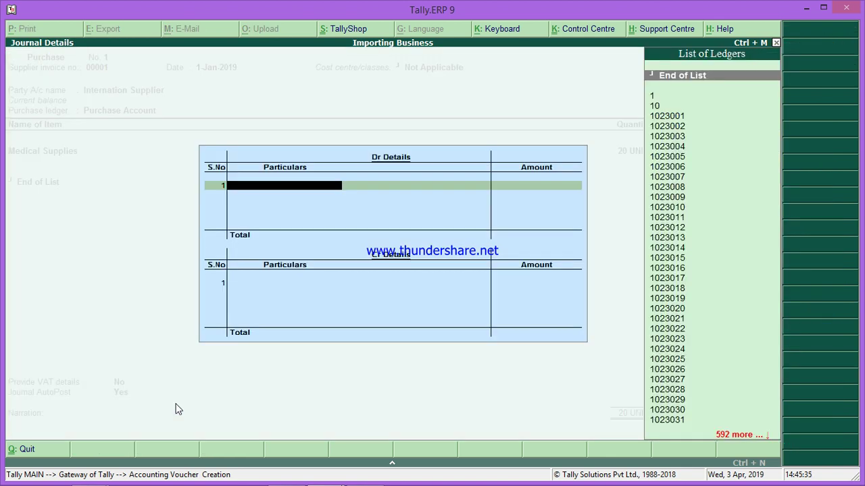
# Add Fright Charges as the first debit line of the journal with the amount 1,761.90 from the notes
pyautogui.hotkey('alt', 'Tab')
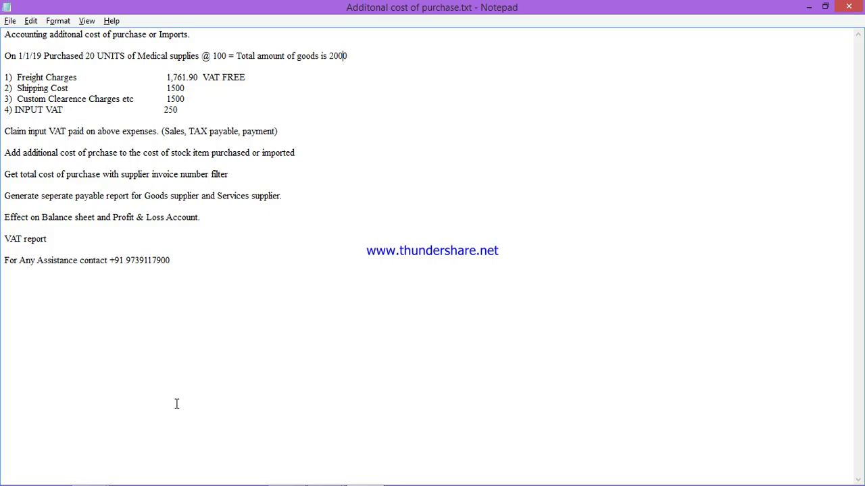
pyautogui.hotkey('alt', 'Tab')
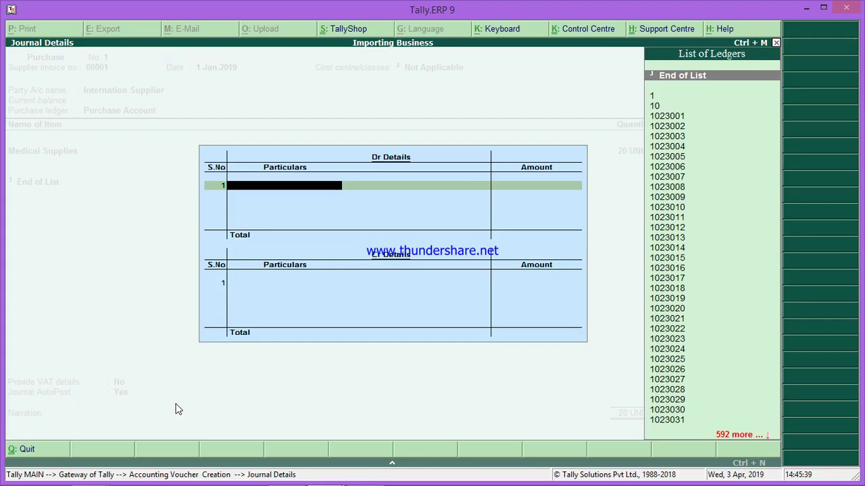
pyautogui.write('FRI')
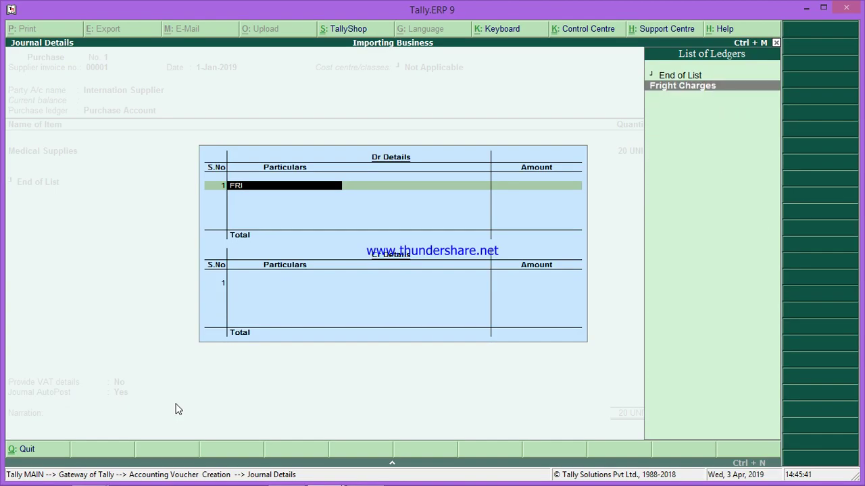
pyautogui.press('Return')
pyautogui.hotkey('alt', 'Tab')
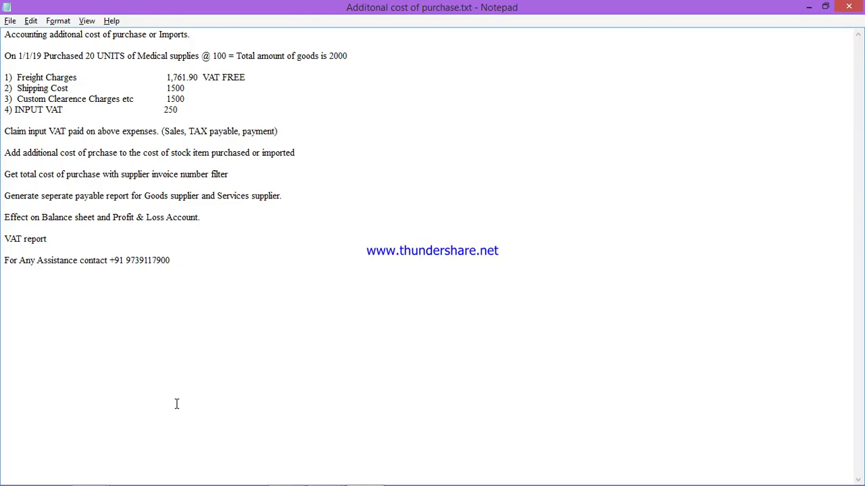
pyautogui.hotkey('alt', 'Tab')
pyautogui.write('1,761.90')
pyautogui.press('Return')
# Add Shipping Cost as the second debit line with an amount of 1500
pyautogui.hotkey('alt', 'Tab')
pyautogui.hotkey('alt', 'Tab')
pyautogui.write('SHI')
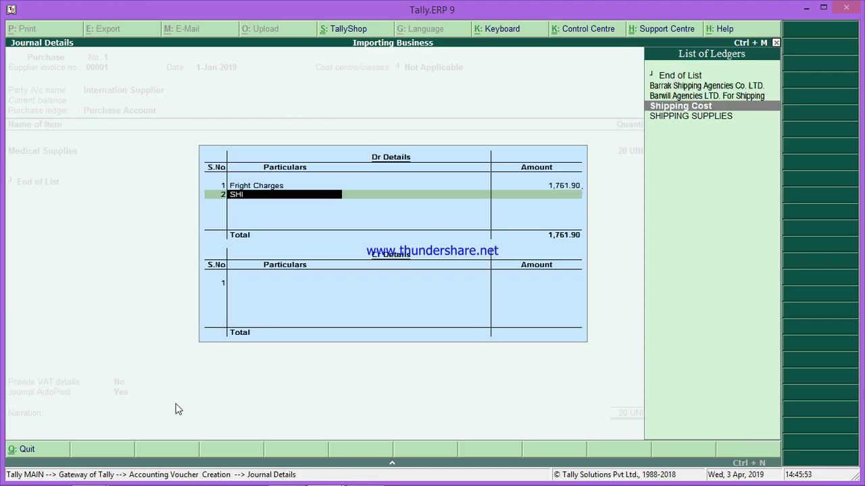
pyautogui.press('Return')
pyautogui.write('1500')
pyautogui.press('Return')
# Add Custom Clearence Charges as the third debit line with an amount of 1500
pyautogui.hotkey('alt', 'Tab')
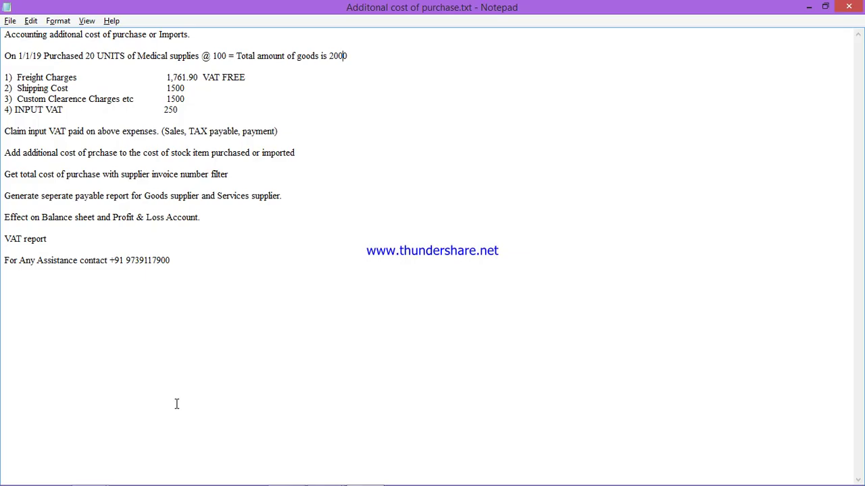
pyautogui.hotkey('alt', 'Tab')
pyautogui.write('cu')
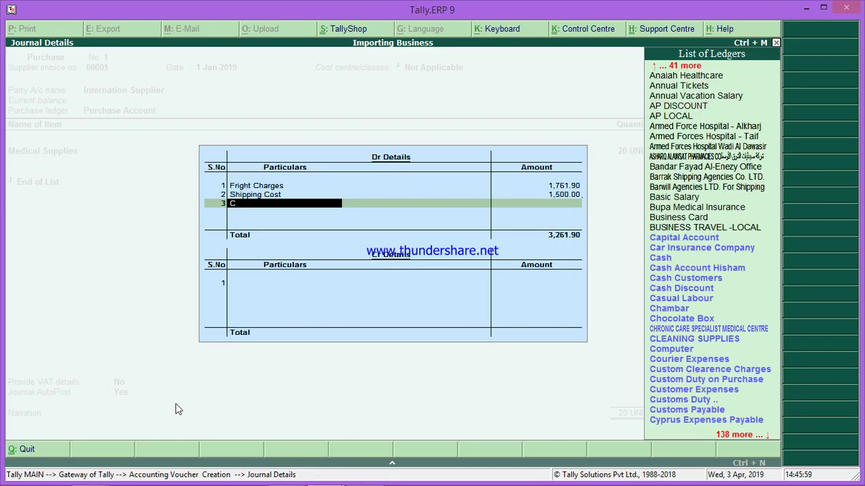
pyautogui.press('Return')
pyautogui.write('1500')
pyautogui.press('Return')
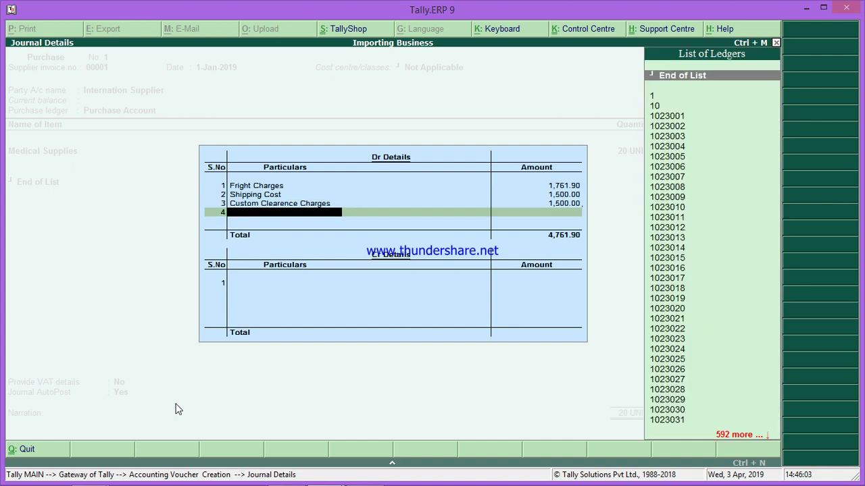
# Add INPUT VAT as the fourth debit line with an amount of 250 and end the debit list
pyautogui.hotkey('alt', 'Tab')
pyautogui.hotkey('alt', 'Tab')
pyautogui.write('input')
pyautogui.press('Return')
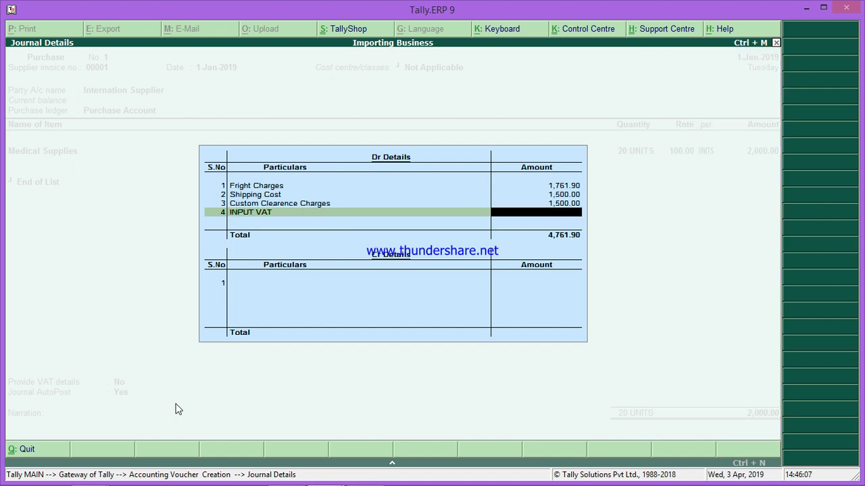
pyautogui.write('250')
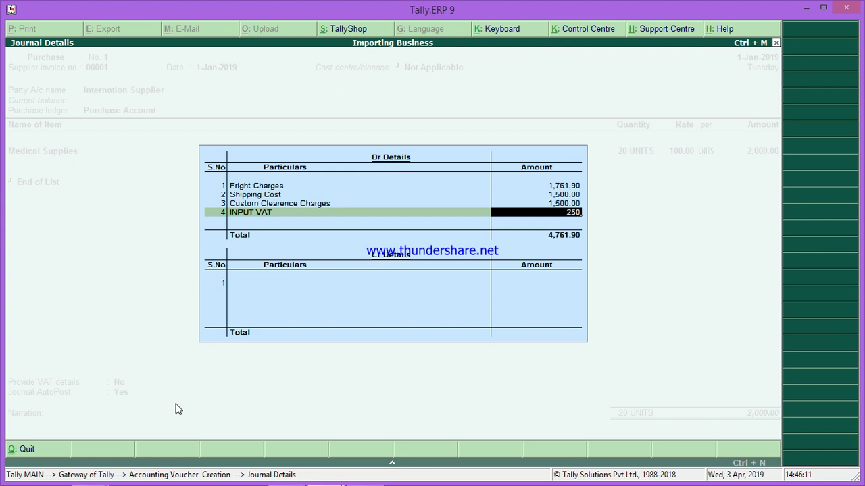
pyautogui.press('Return')
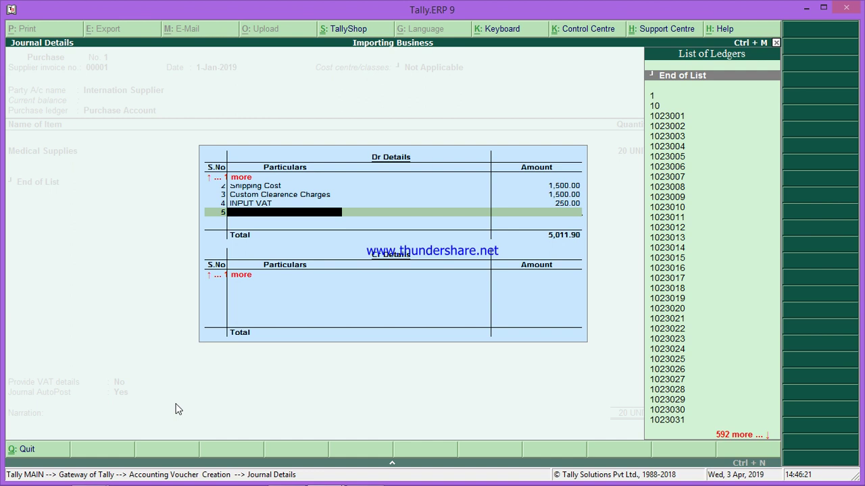
pyautogui.press('Return')
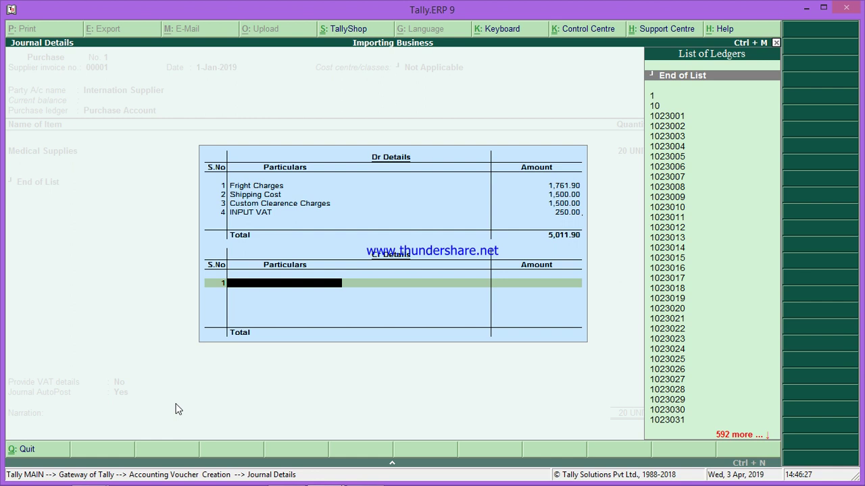
# Credit the Customs Payable ledger with 5011.9 in the journal details and end the credit list
pyautogui.write('cu')
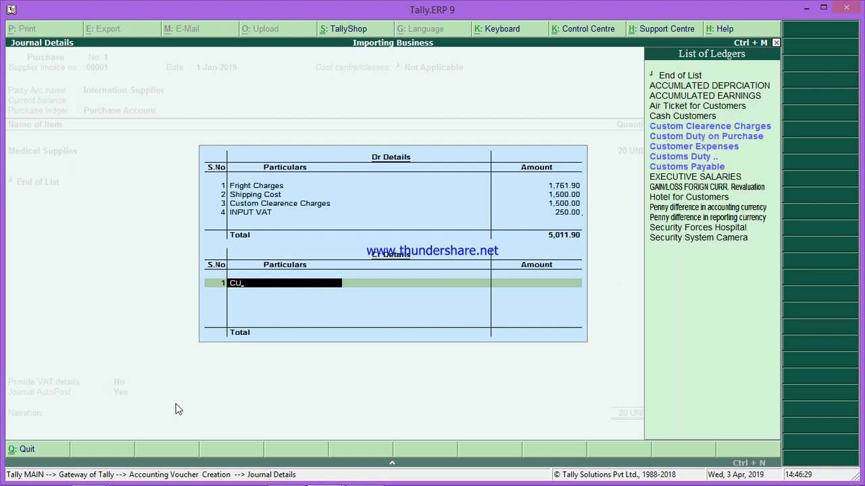
pyautogui.press('Down')
pyautogui.press('Down')
pyautogui.press('Down')
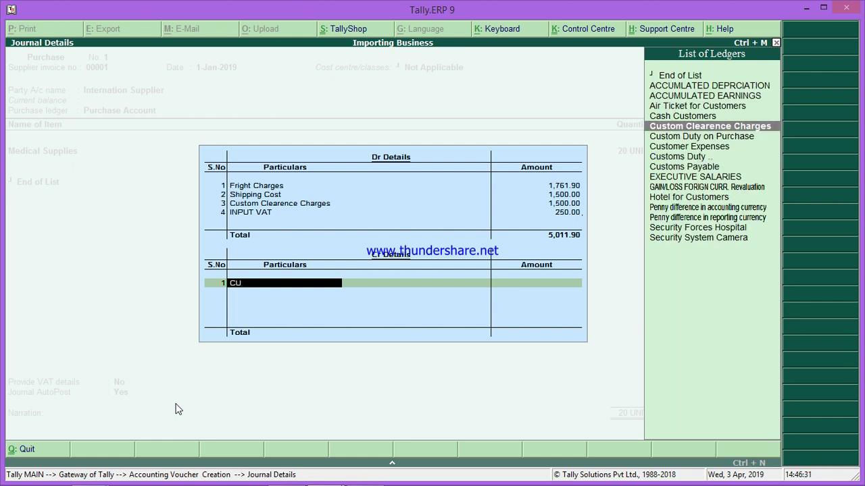
pyautogui.press('Down')
pyautogui.press('Down')
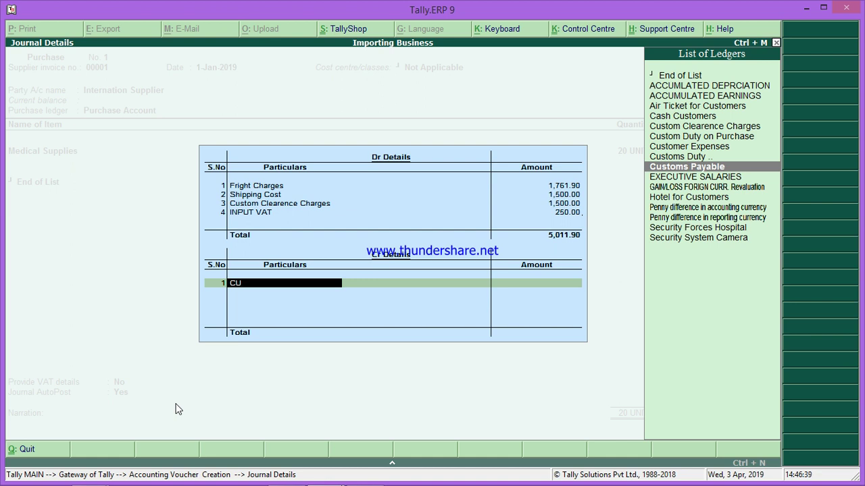
pyautogui.press('Return')
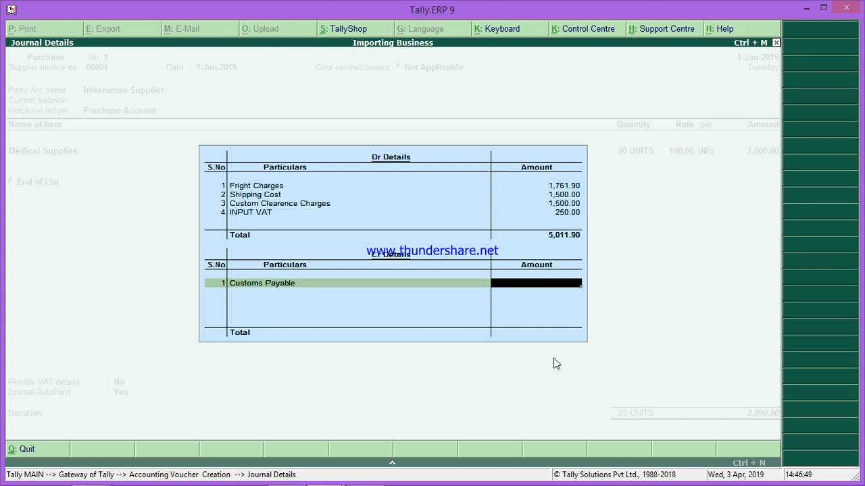
pyautogui.write('5011.9')
pyautogui.press('Return')
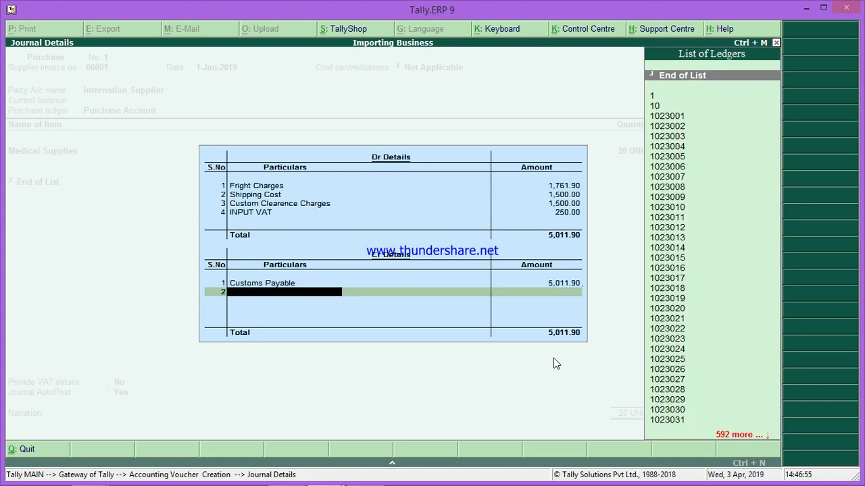
pyautogui.press('Return')
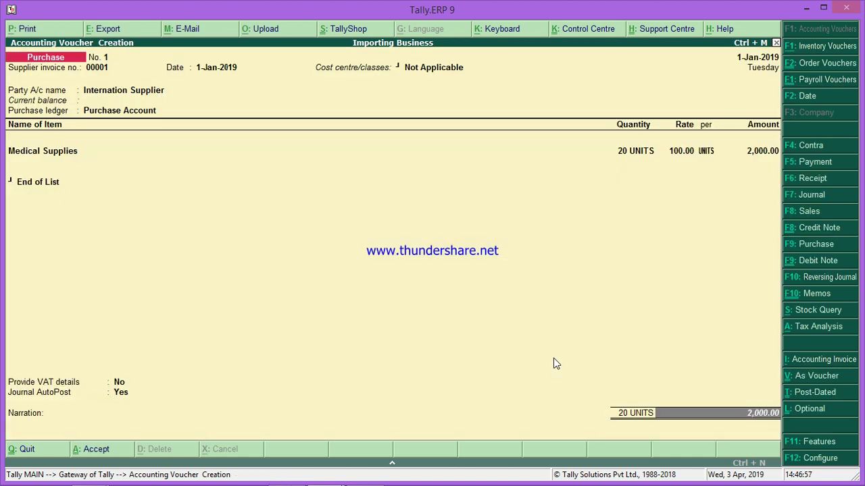
# Allocate Internation Supplier's bill as New Ref 00001 for the full amount, leaving the due date blank
pyautogui.press('Return')
pyautogui.press('Return')
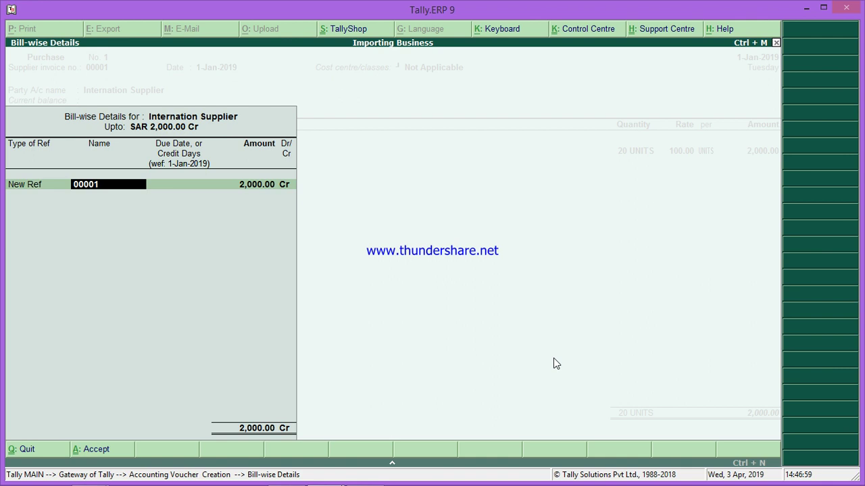
pyautogui.press('BackSpace')
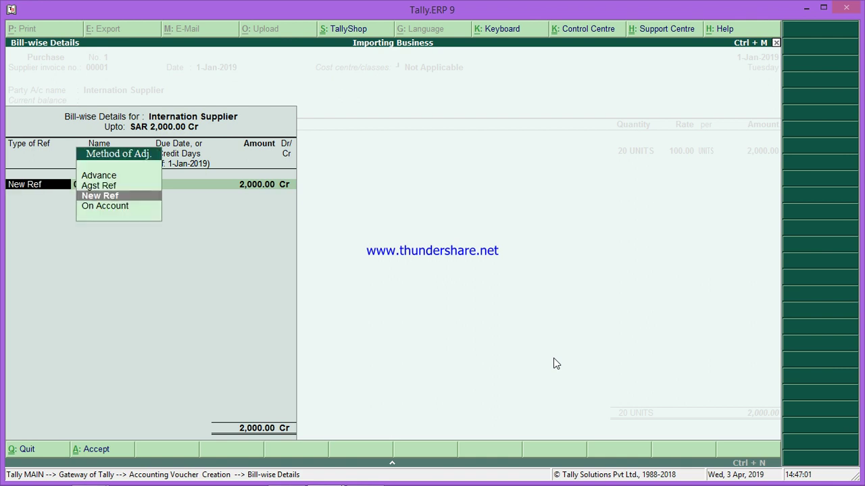
pyautogui.press('Return')
pyautogui.press('Return')
pyautogui.press('Return')
pyautogui.press('Return')
pyautogui.press('Return')
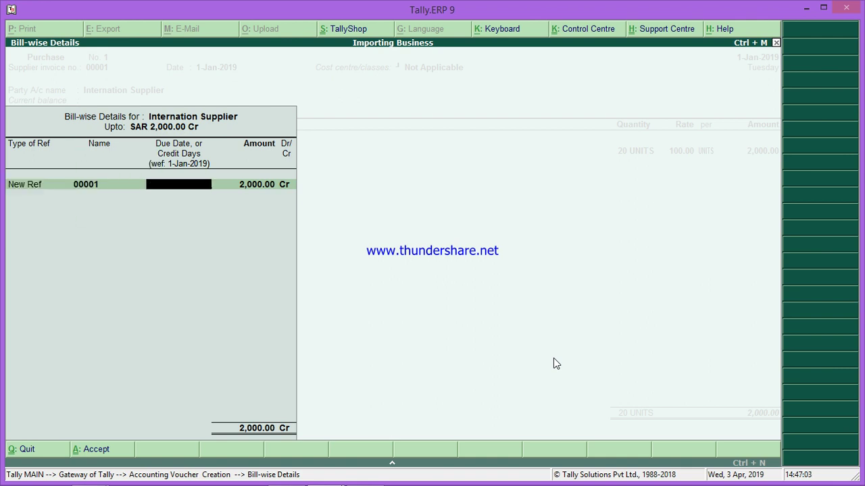
pyautogui.press('Return')
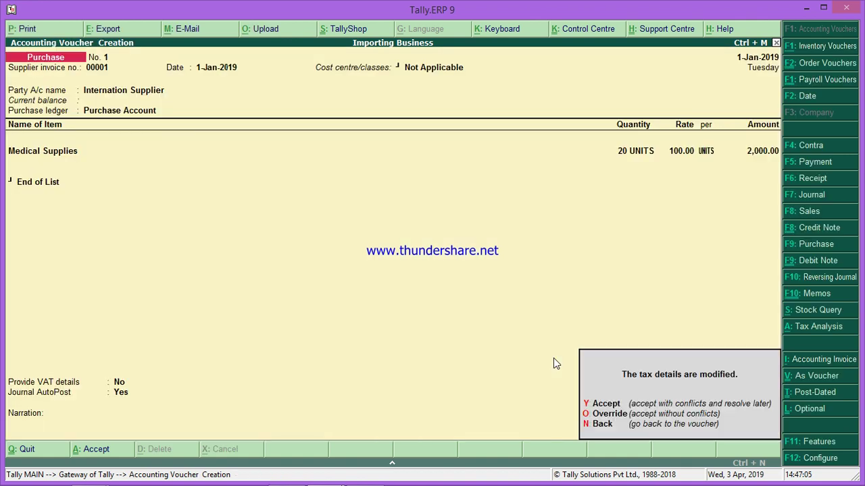
# Accept the purchase voucher with its tax conflicts so it posts, and exit voucher entry to the Gateway of Tally
pyautogui.press('y')
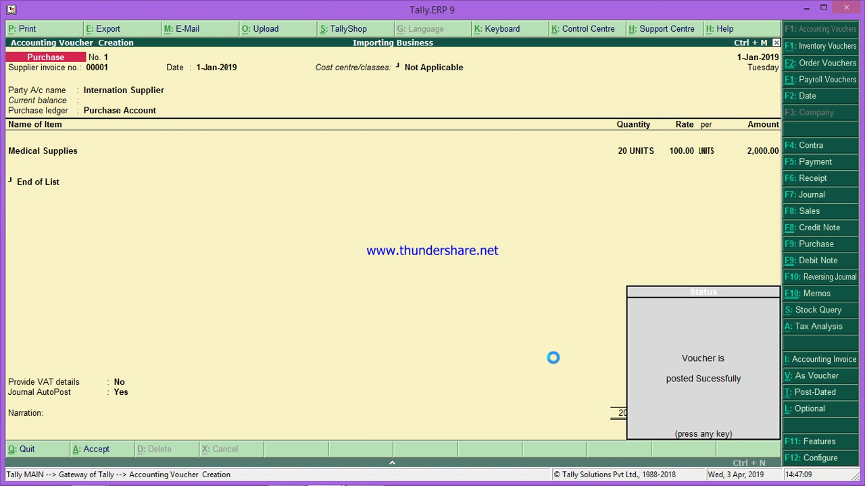
pyautogui.press('Return')
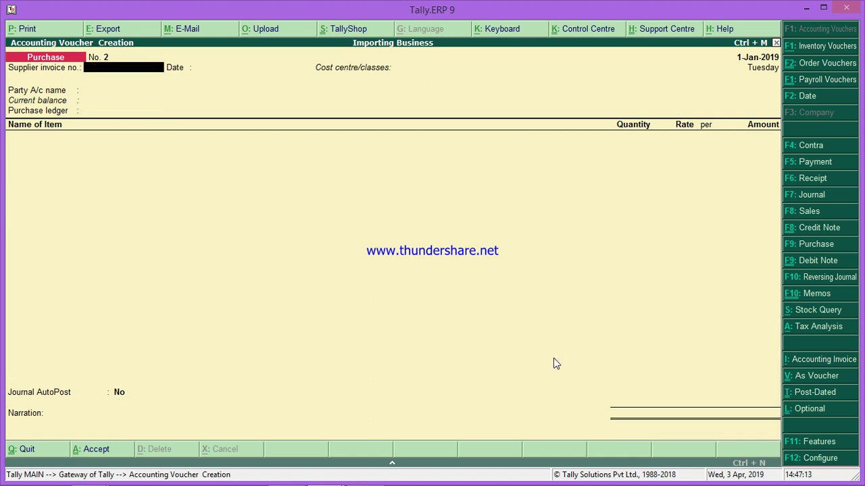
pyautogui.press('Escape')
pyautogui.press('y')
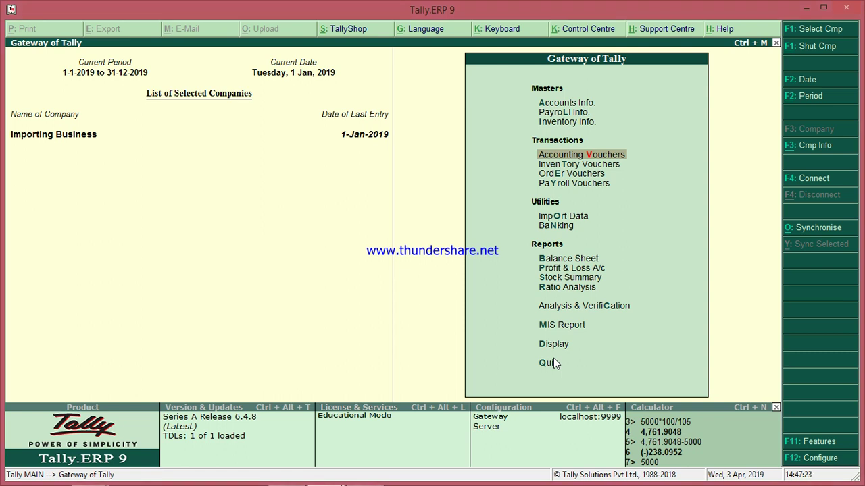
# Check the purchase notes in Notepad, return to Tally and open the Stock Summary report
pyautogui.hotkey('alt', 'Tab')
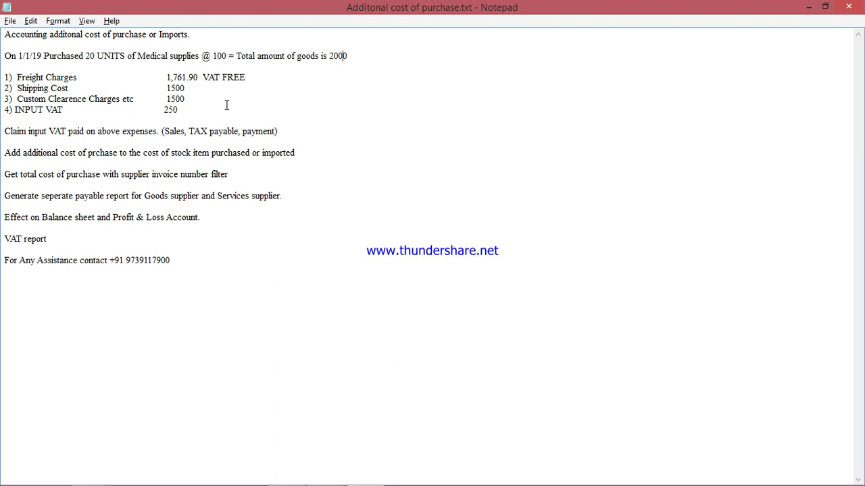
pyautogui.hotkey('alt', 'Tab')
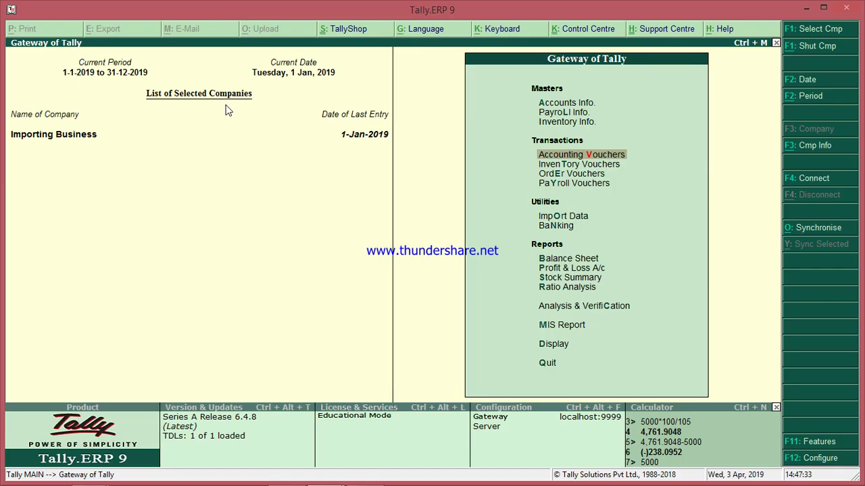
pyautogui.press('Down')
pyautogui.press('Down')
pyautogui.press('Down')
pyautogui.press('Down')
pyautogui.press('Down')
pyautogui.press('Down')
pyautogui.press('Down')
pyautogui.press('Down')
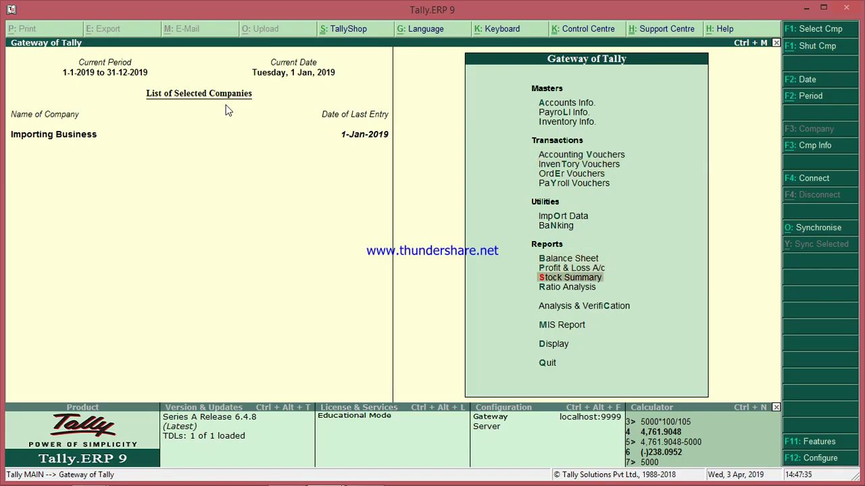
pyautogui.press('Return')
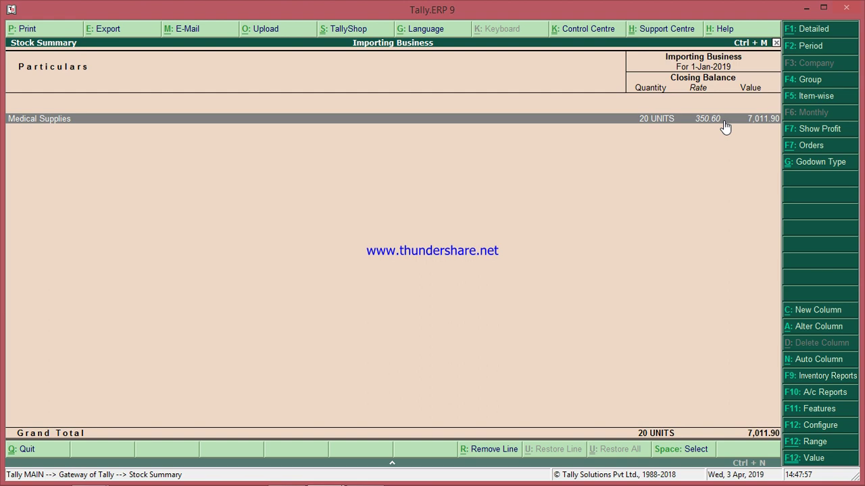
# Compare the Medical Supplies stock quantity, rate and value with the additional costs in the Notepad notes, and close the Stock Summary
pyautogui.hotkey('alt', 'Tab')
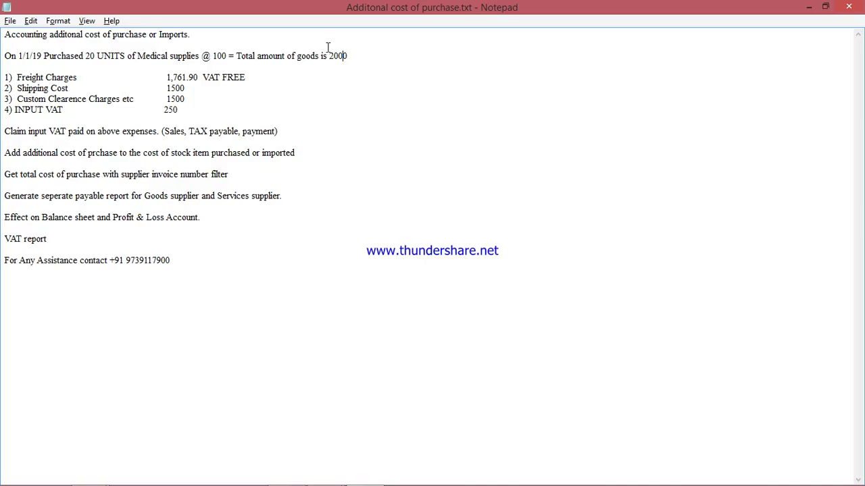
pyautogui.moveTo(164, 77); pyautogui.dragTo(194, 108)
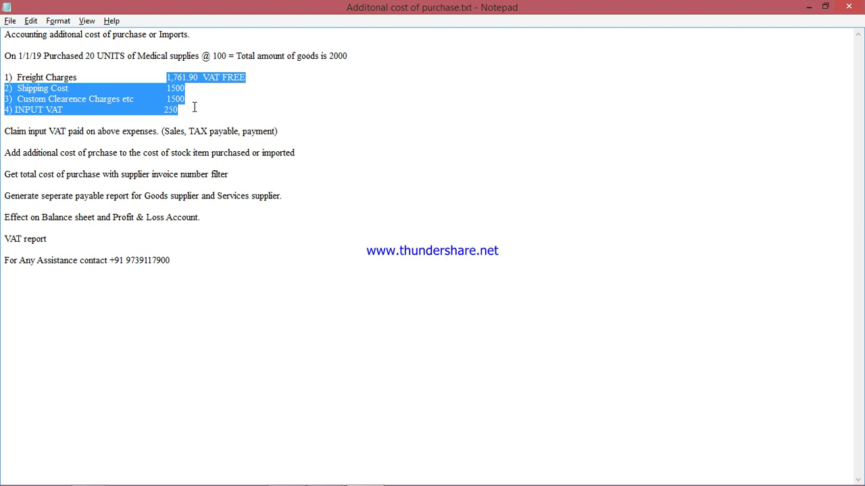
pyautogui.hotkey('alt', 'Tab')
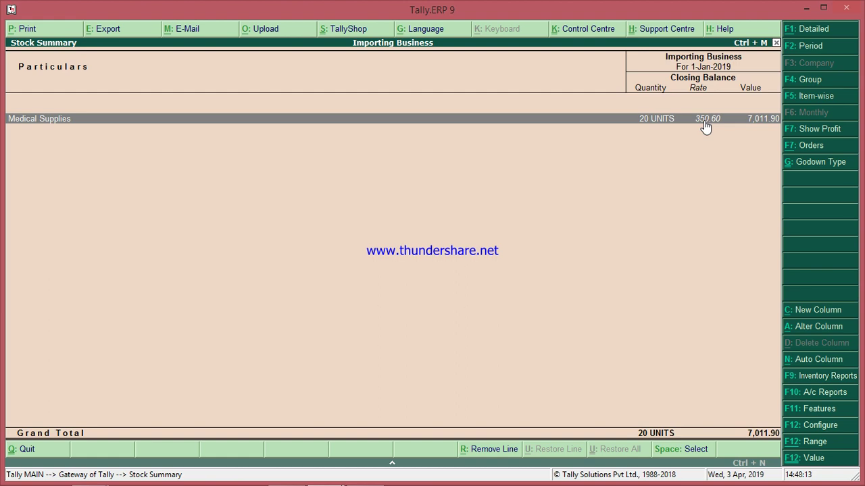
pyautogui.hotkey('alt', 'Tab')
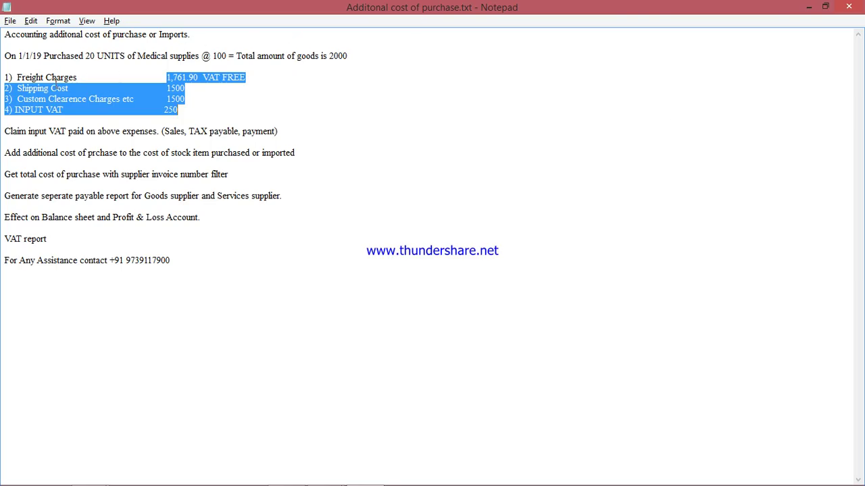
pyautogui.hotkey('alt', 'Tab')
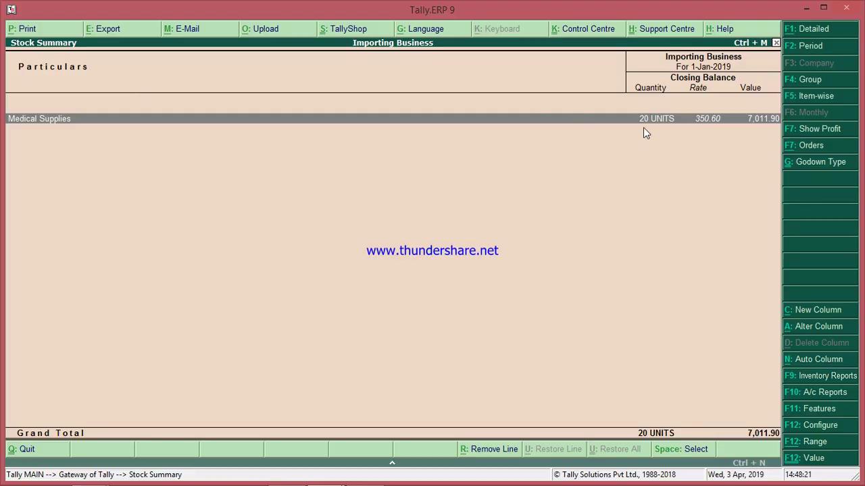
pyautogui.press('Escape')
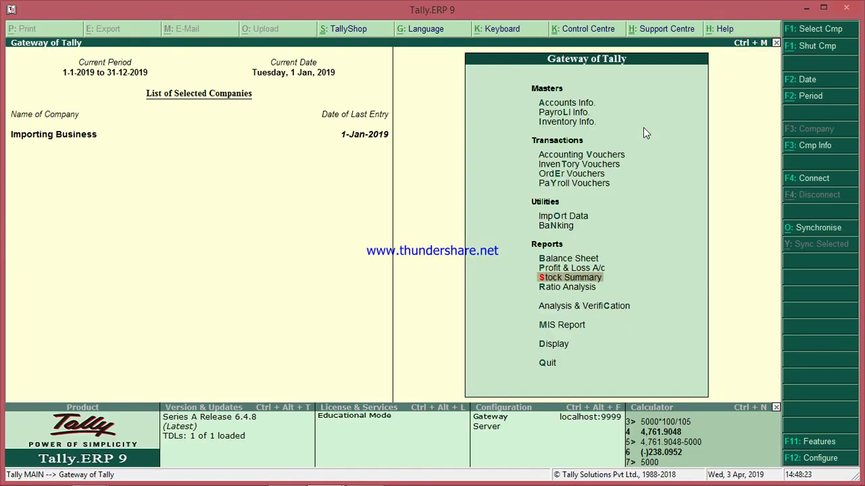
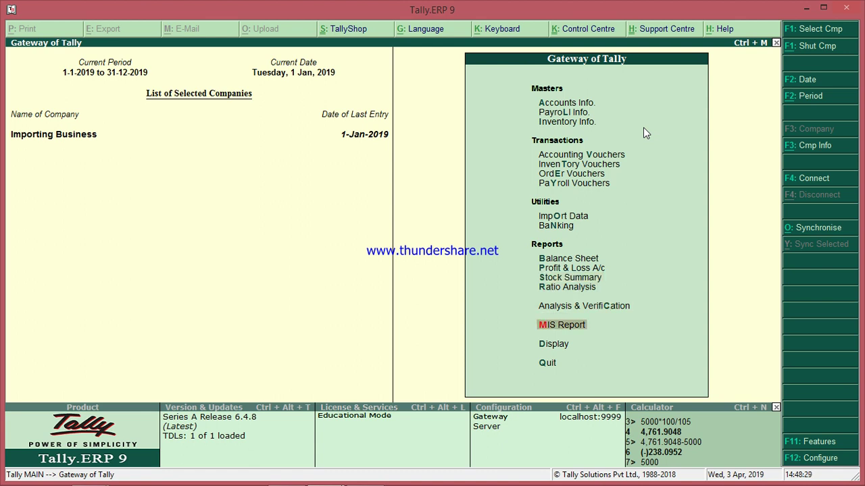
# Open the MIS Report, filter it by reference number 00001 to view that invoice's total purchase cost, and close it
pyautogui.press('Return')
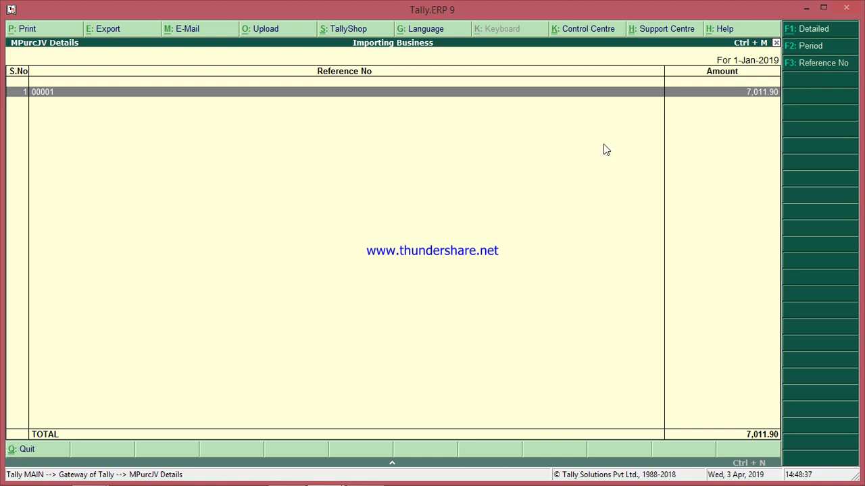
pyautogui.click(820, 67)
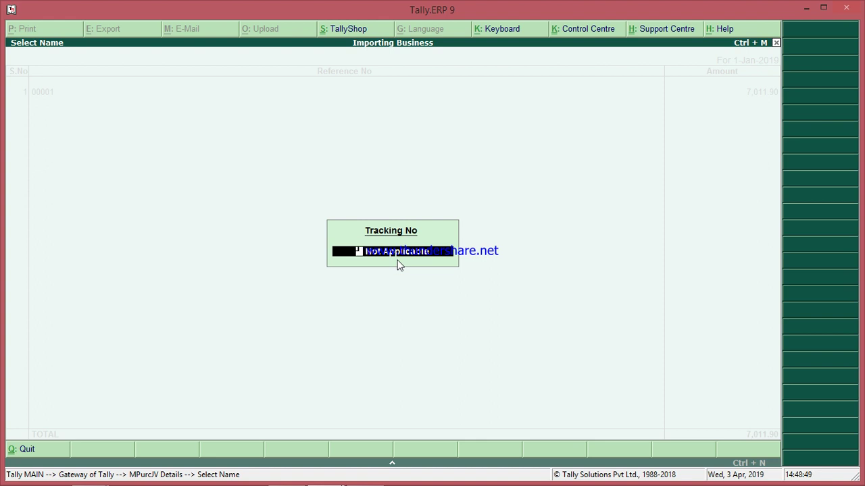
pyautogui.write('2019')
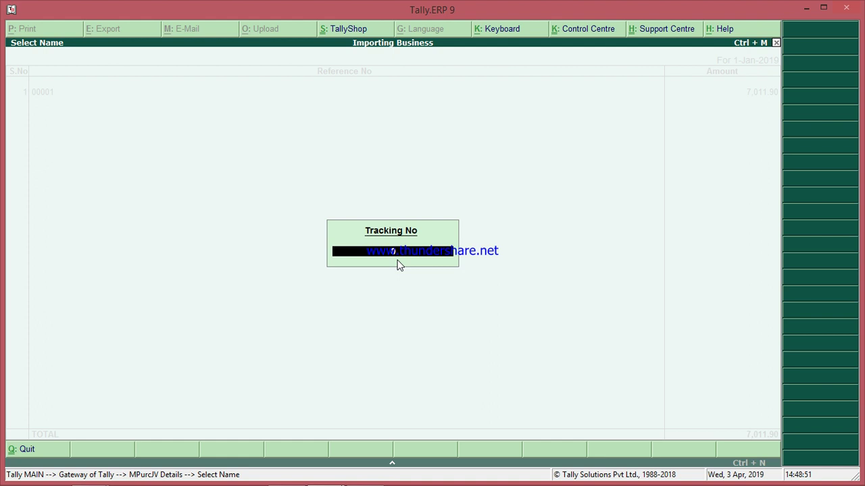
pyautogui.press('Return')
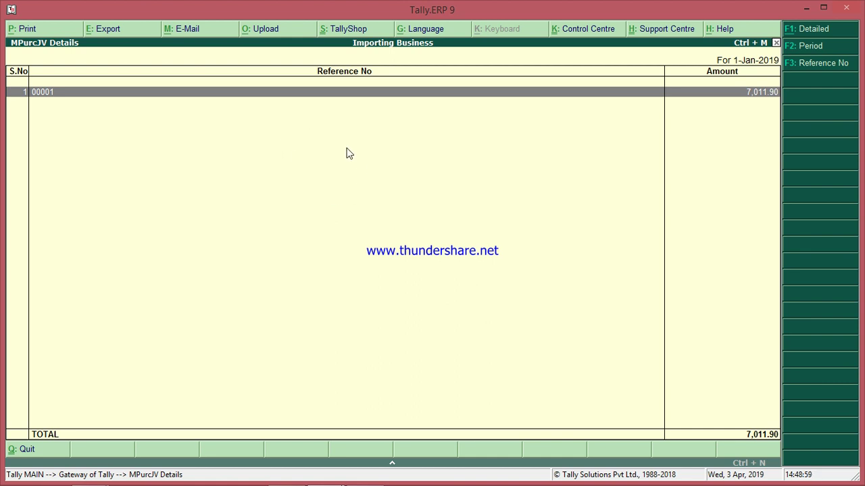
pyautogui.press('Escape')
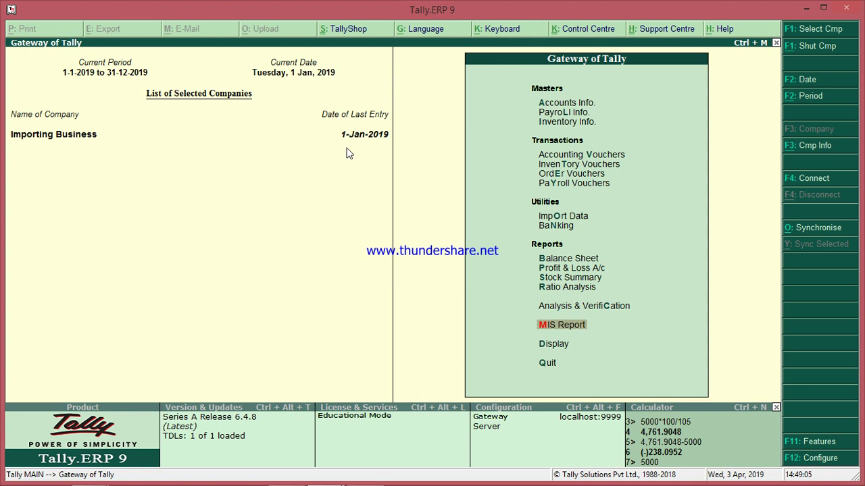
# Open the Profit & Loss A/c, examine the Purchase Accounts amount against the closing stock, and return to the Gateway of Tally
pyautogui.press('Down')
pyautogui.press('Up')
pyautogui.press('Up')
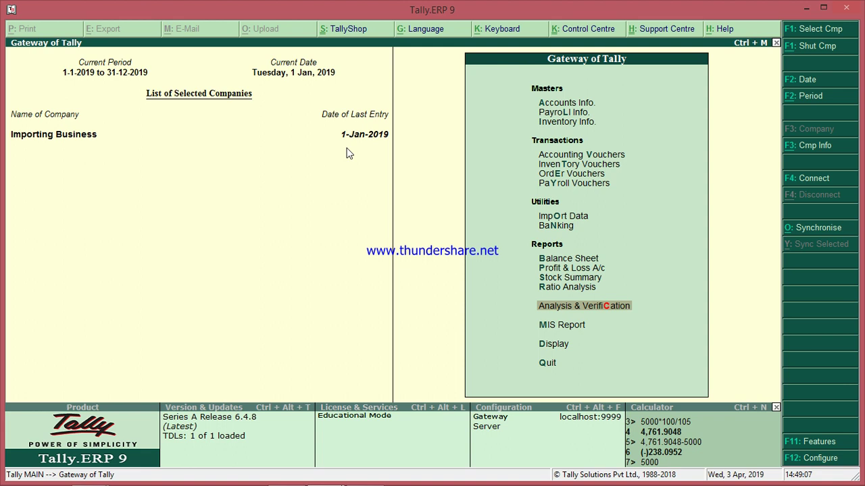
pyautogui.press('Up')
pyautogui.press('Up')
pyautogui.press('Up')
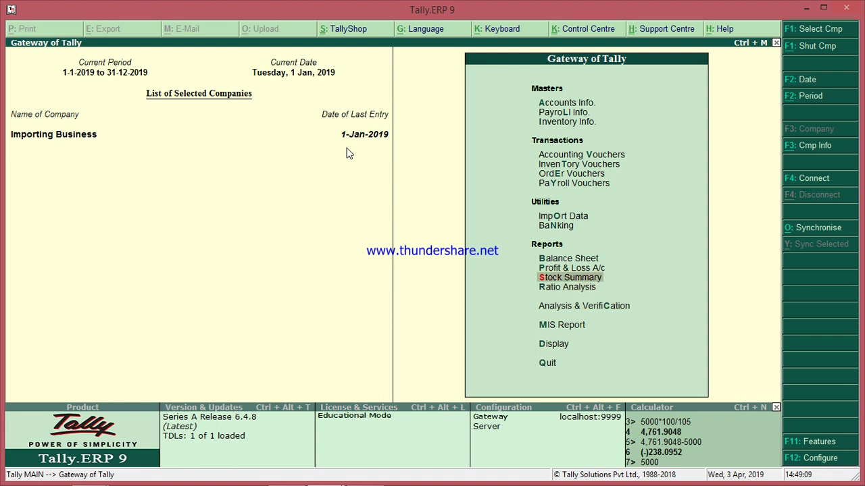
pyautogui.press('Return')
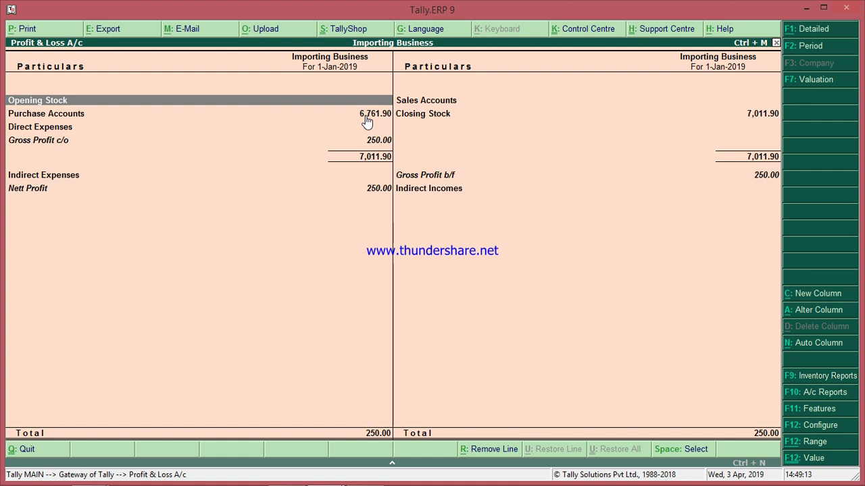
pyautogui.click(367, 121)
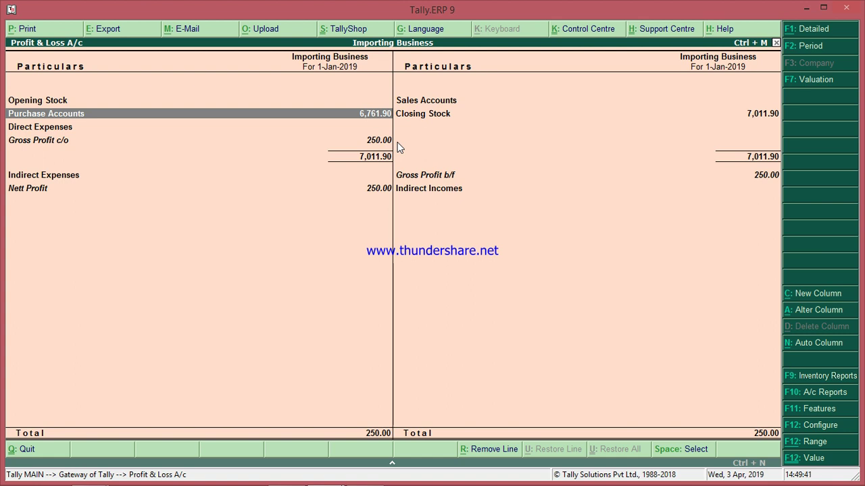
pyautogui.press('Escape')
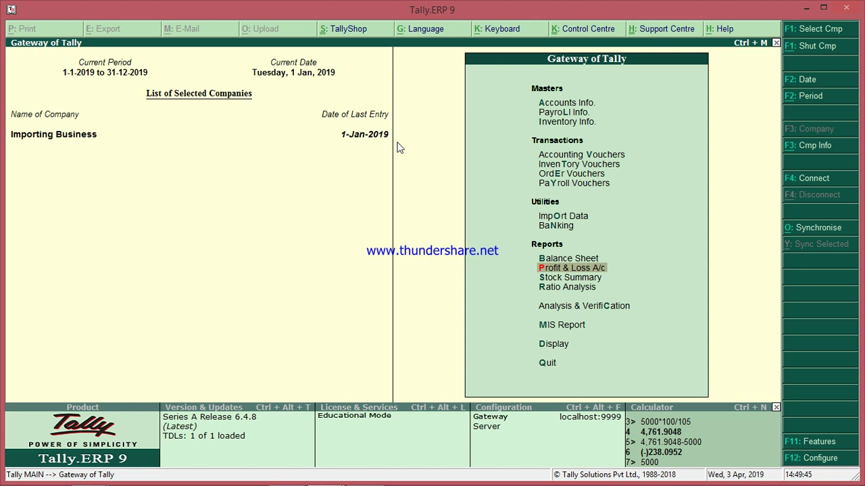
pyautogui.press('Down')
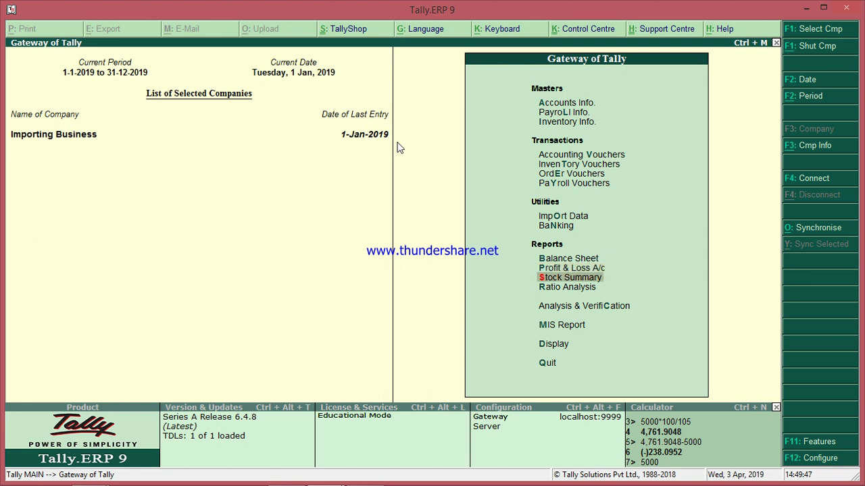
# Open the Balance Sheet and expand it to the detailed view
pyautogui.press('Down')
pyautogui.press('Up')
pyautogui.press('Up')
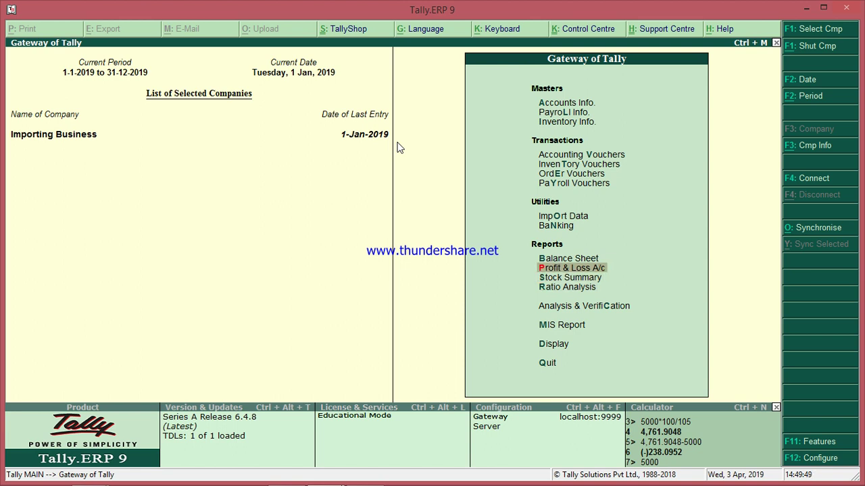
pyautogui.press('Up')
pyautogui.press('Return')
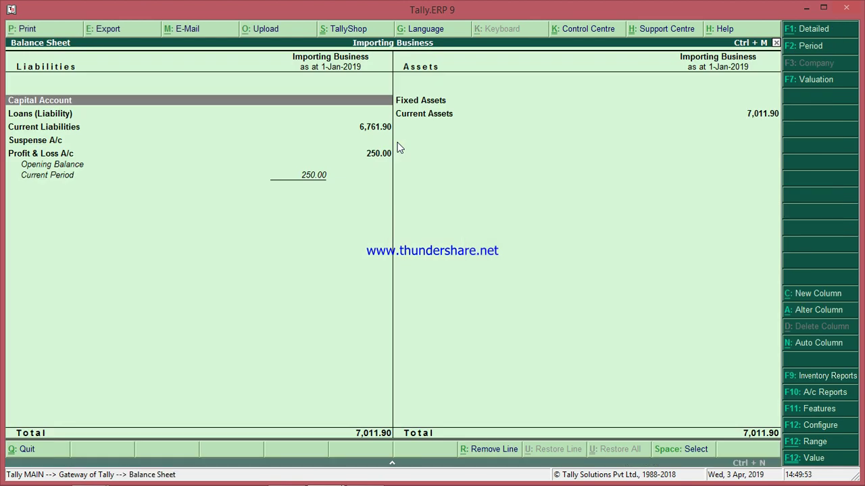
pyautogui.hotkey('alt', 'F1')
# Drill down from the Balance Sheet to the INPUT VAT ledger's monthly summary, review January, and return to the Gateway of Tally
pyautogui.press('Down')
pyautogui.press('Down')
pyautogui.press('Down')
pyautogui.press('Down')
pyautogui.press('Down')
pyautogui.press('Return')
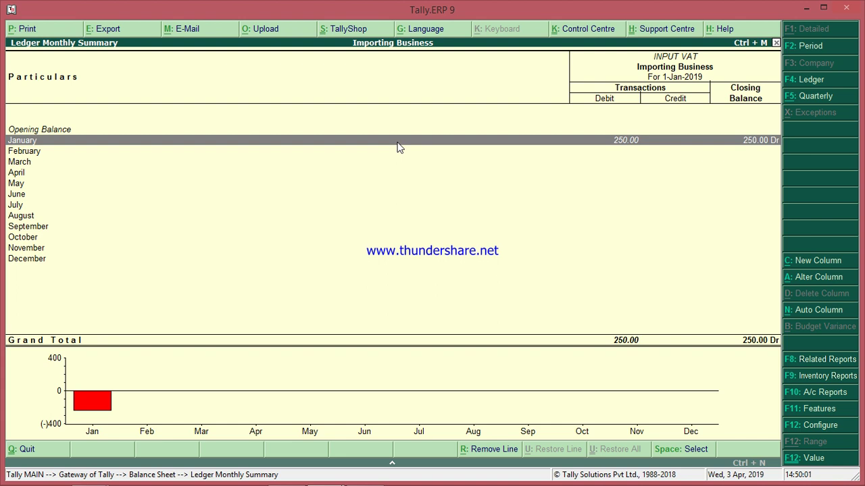
pyautogui.press('Escape')
pyautogui.press('Escape')
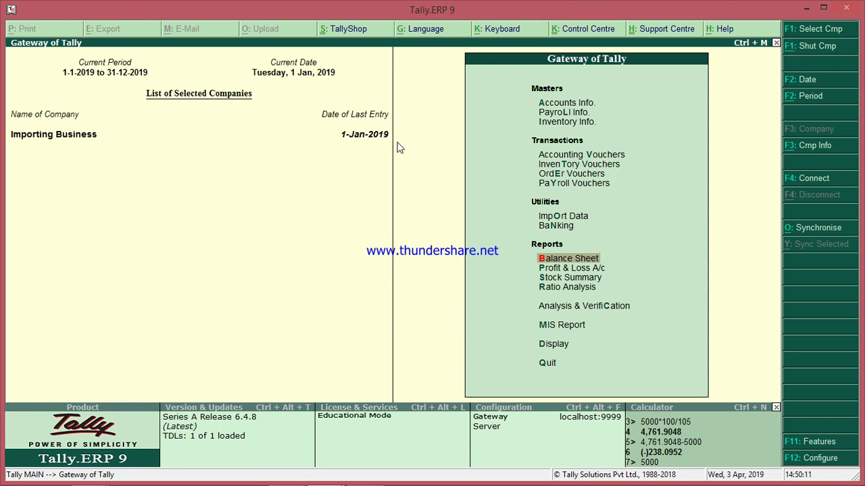
# Switch to the Notepad notes, highlight the line about separate payable reports for goods and services suppliers, and return to Tally
pyautogui.hotkey('alt', 'Tab')
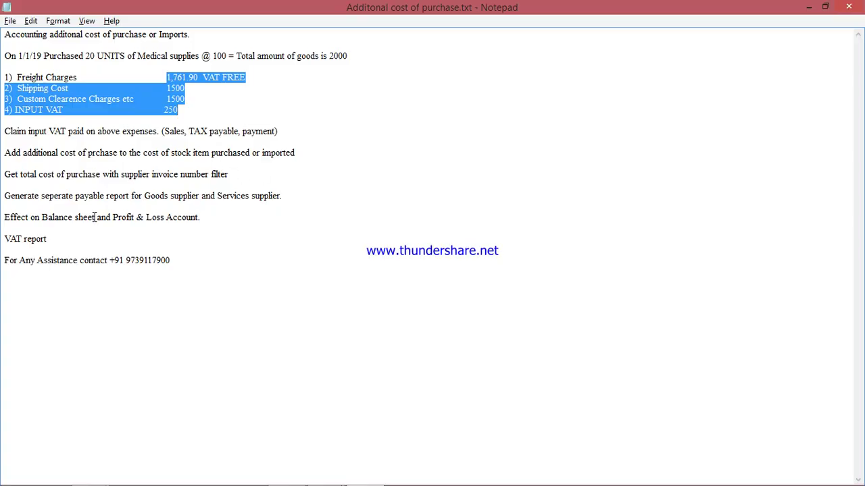
pyautogui.moveTo(286, 196); pyautogui.dragTo(7, 196)
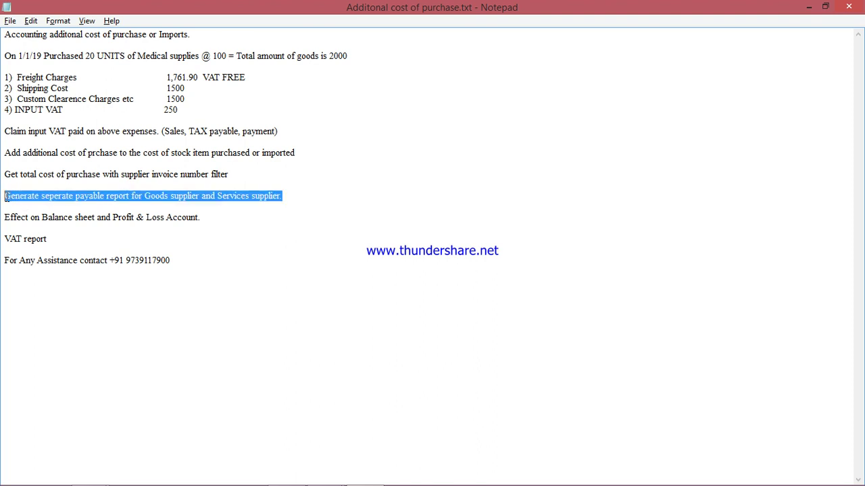
pyautogui.hotkey('alt', 'Tab')
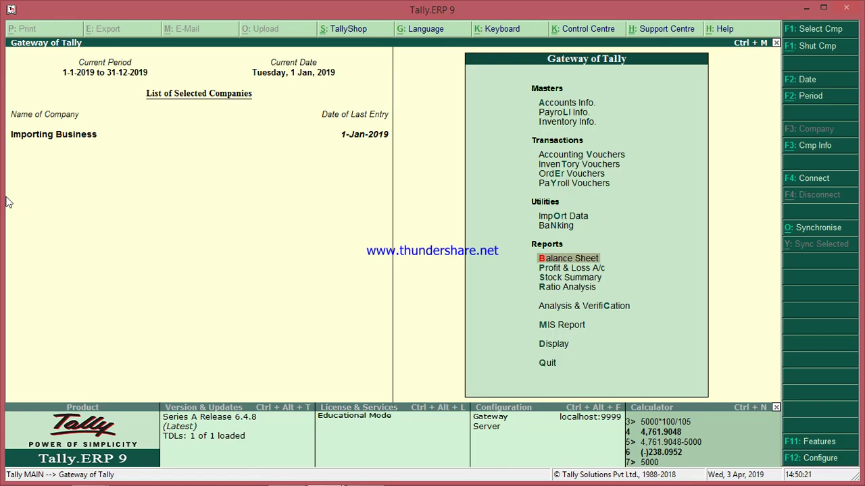
# Open the Payables report under Outstandings in the Statements of Accounts
pyautogui.press('d')
pyautogui.press('Down')
pyautogui.press('Down')
pyautogui.press('Down')
pyautogui.press('Return')
pyautogui.press('Return')
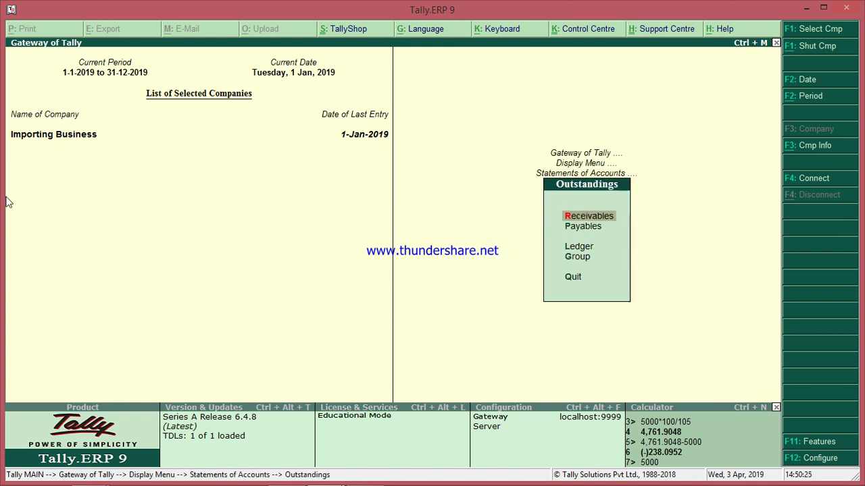
pyautogui.press('Down')
pyautogui.press('Return')
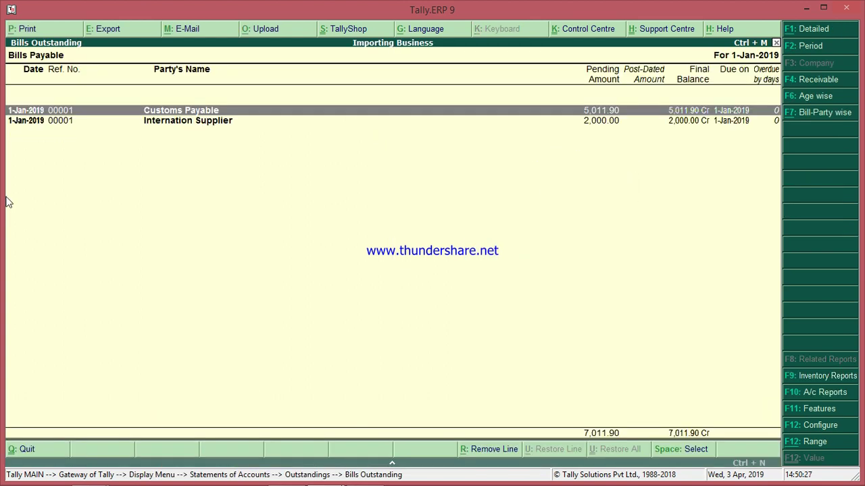
# Compare the pending bills of Customs Payable and Internation Supplier, and return to the Gateway of Tally
pyautogui.click(594, 124)
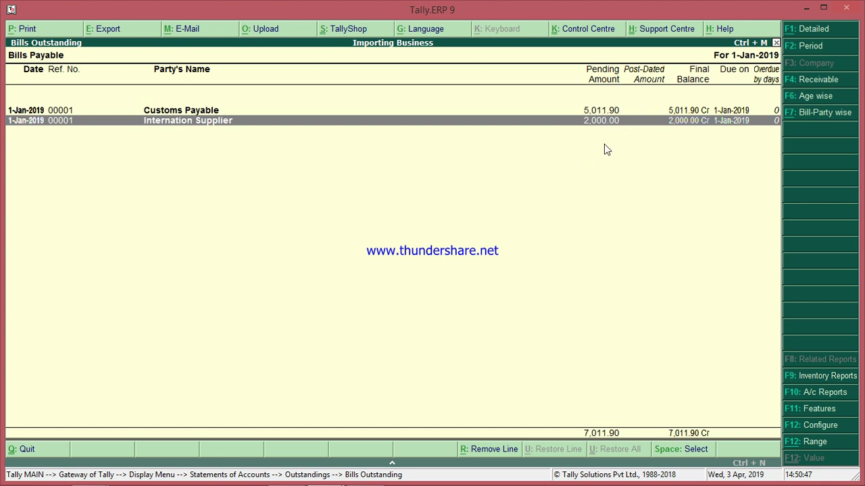
pyautogui.press('Escape')
pyautogui.press('Escape')
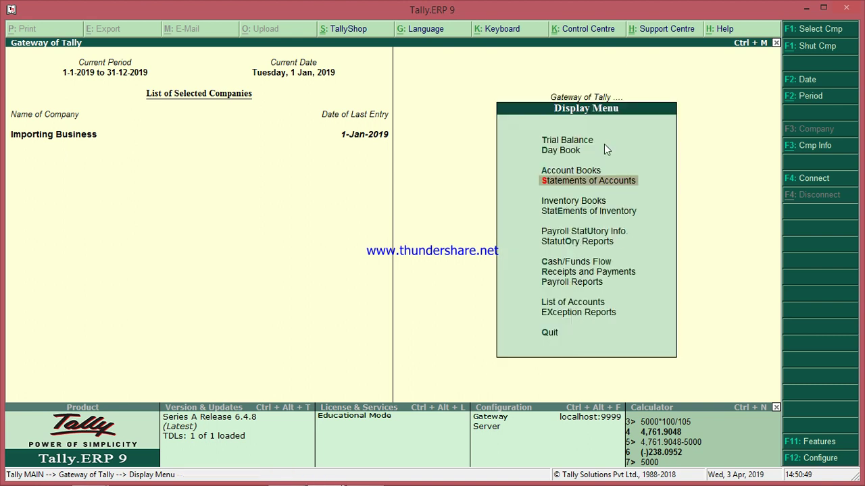
pyautogui.press('Escape')
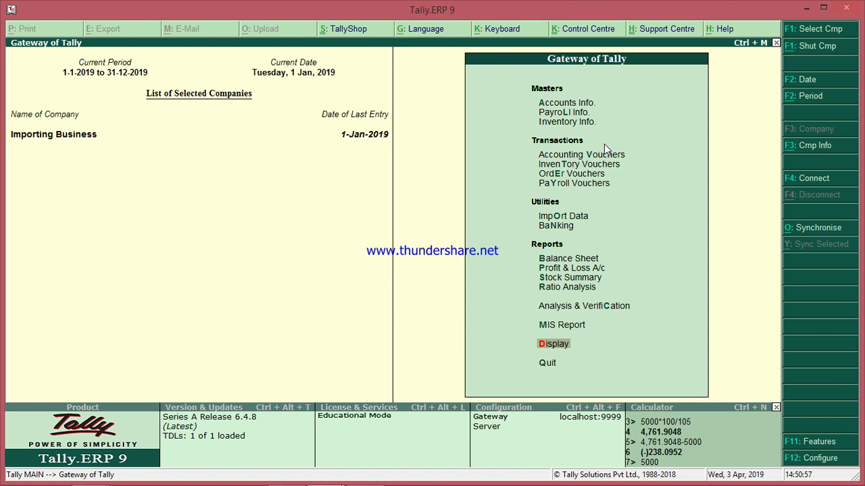
# Open the VAT Return among the statutory VAT reports
pyautogui.press('Return')
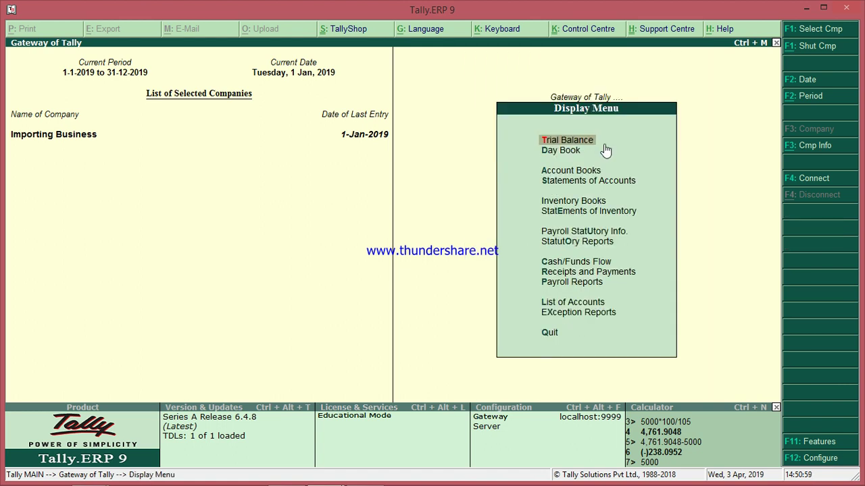
pyautogui.press('o')
pyautogui.press('Return')
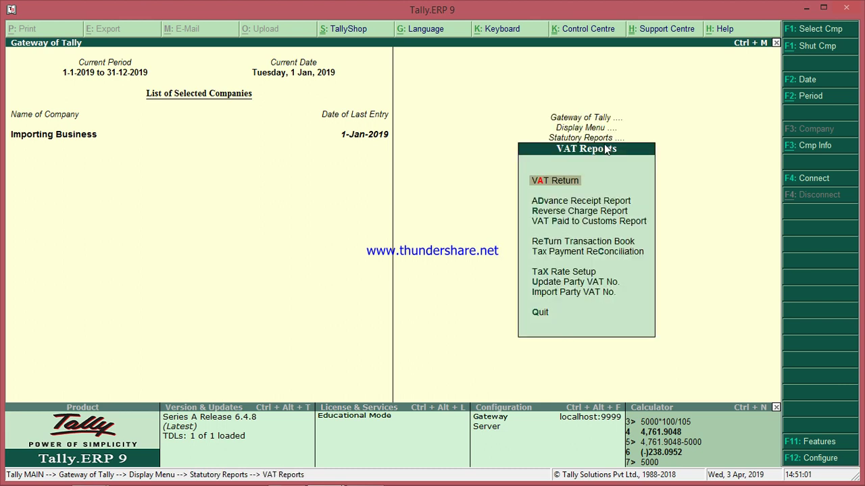
pyautogui.press('Return')
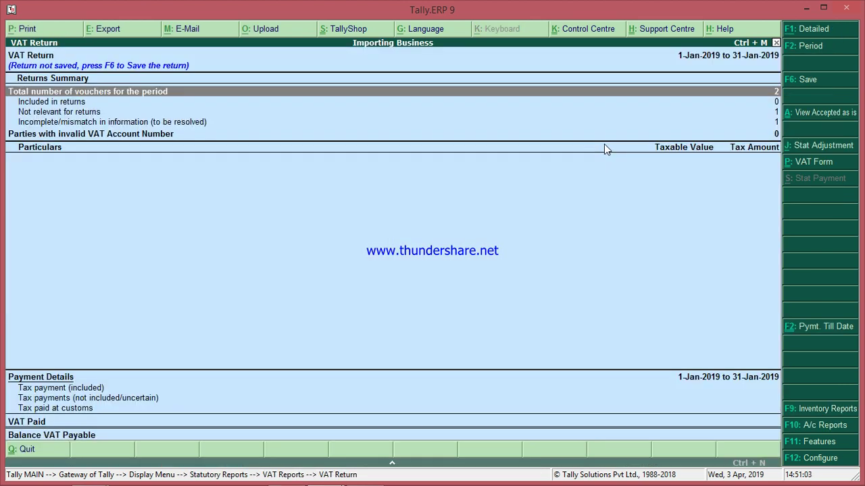
# Drill into the incomplete/mismatch vouchers of the VAT Return and open the exception resolution for the Medical Supplies purchase
pyautogui.press('Down')
pyautogui.press('Down')
pyautogui.press('Down')
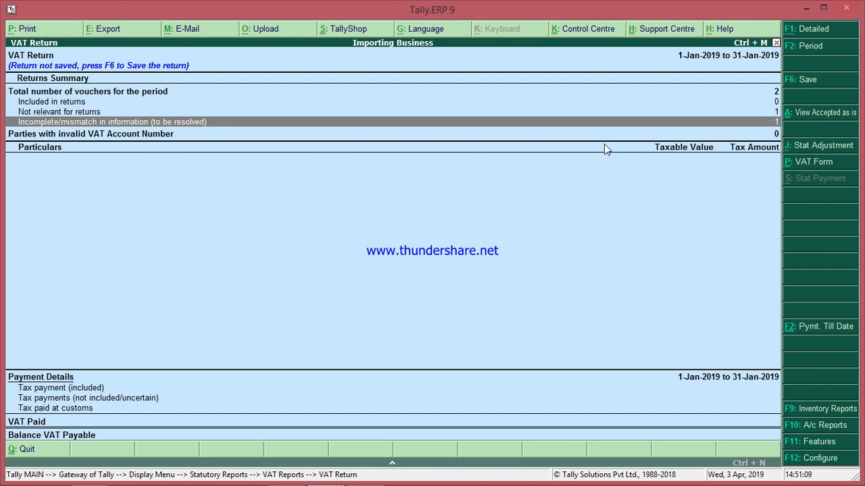
pyautogui.press('Return')
pyautogui.press('Down')
pyautogui.press('Return')
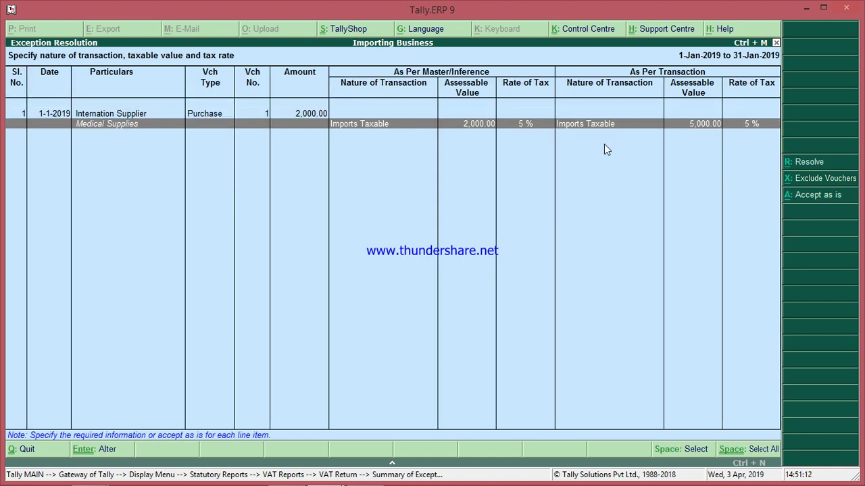
# Resolve the Medical Supplies exception by accepting Imports Taxable with an assessable value of 5,000.00 and a 5% tax rate
pyautogui.press('Return')
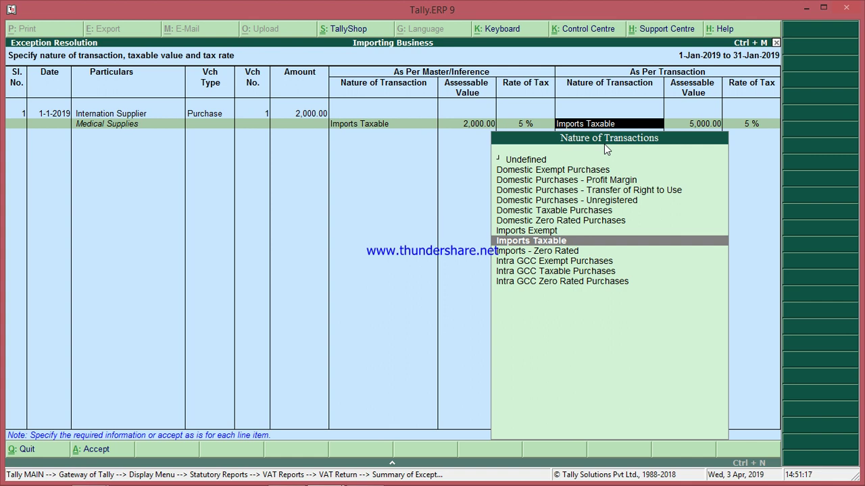
pyautogui.press('Return')
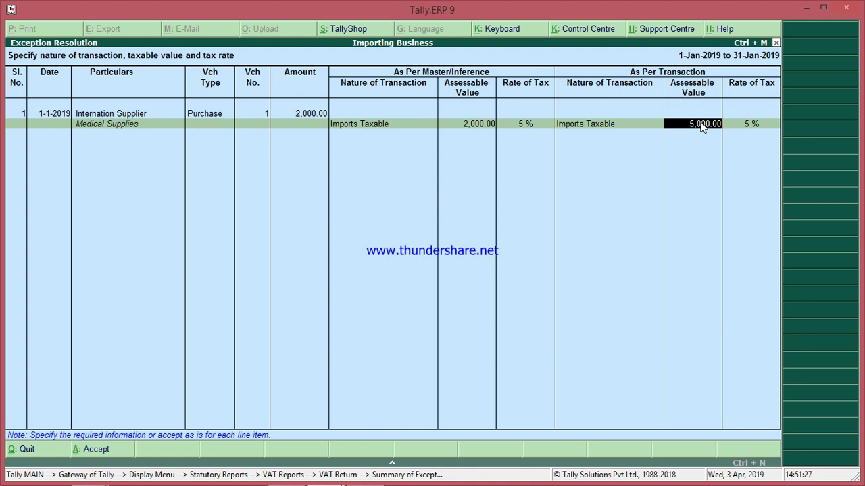
pyautogui.press('Return')
pyautogui.press('Return')
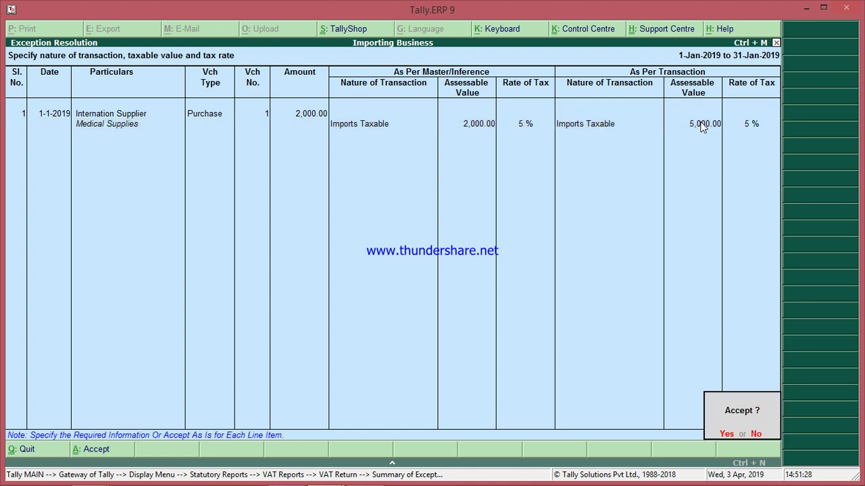
pyautogui.press('Return')
pyautogui.press('Escape')
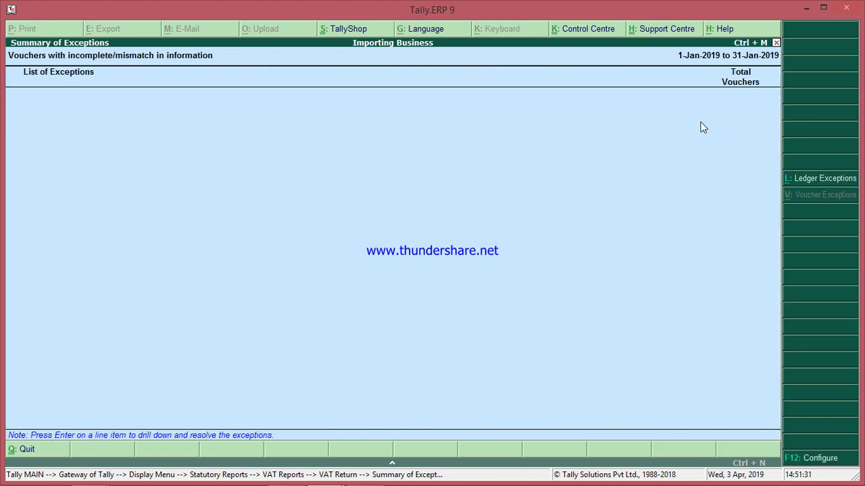
# Review the Imports Taxable purchases in the updated VAT Return, and close the reports back to the Gateway of Tally
pyautogui.press('Escape')
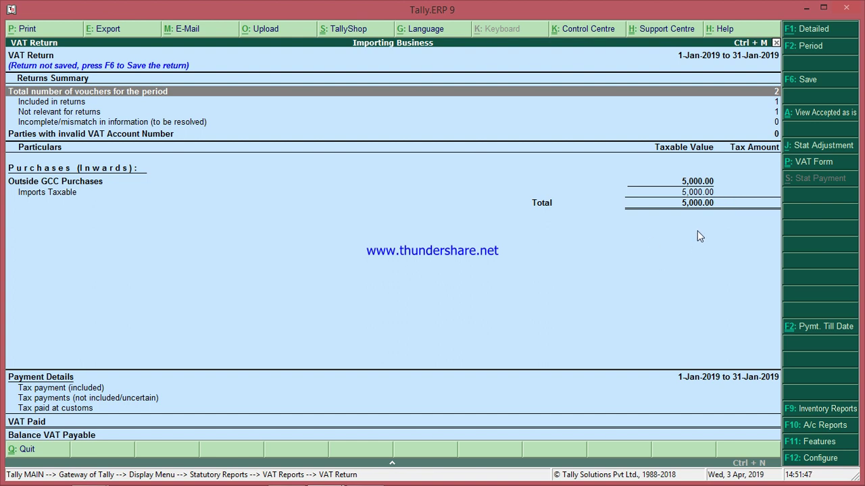
pyautogui.press('Escape')
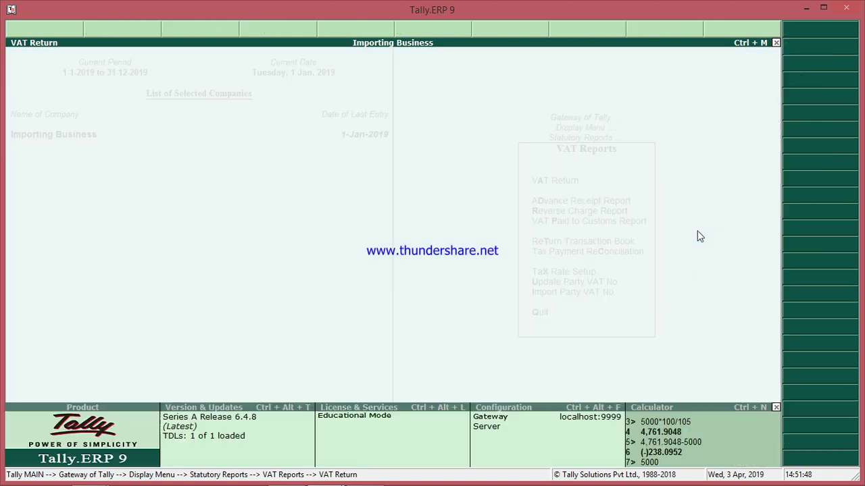
pyautogui.press('Escape')
pyautogui.press('Escape')
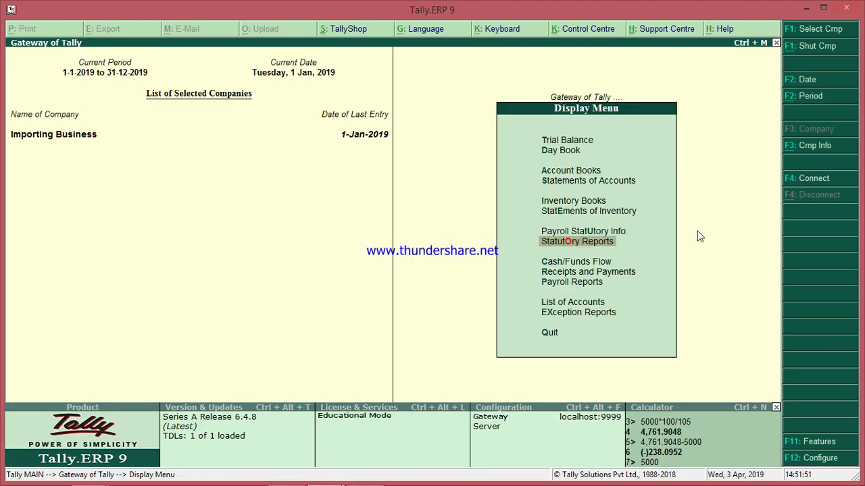
pyautogui.press('Escape')
# Open Accounting Vouchers and switch to a new voucher of type Sales
pyautogui.press('Up')
pyautogui.press('Up')
pyautogui.press('Up')
pyautogui.press('Up')
pyautogui.press('Up')
pyautogui.press('Up')
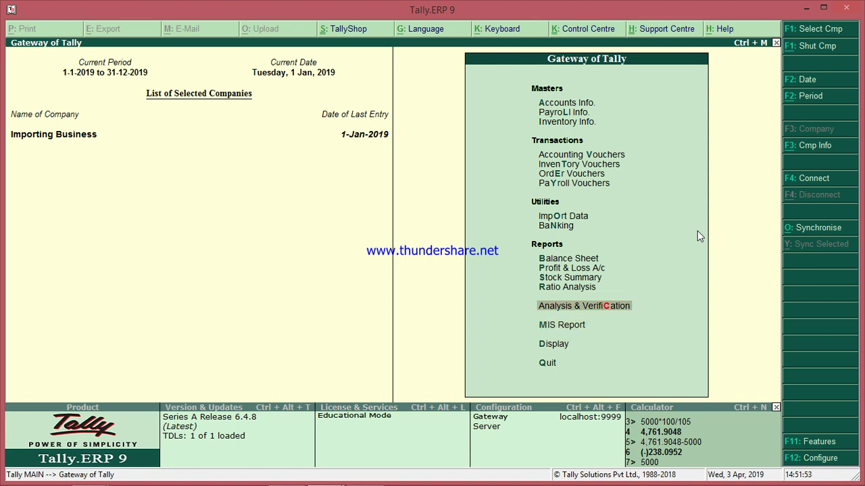
pyautogui.press('Up')
pyautogui.press('Up')
pyautogui.press('Up')
pyautogui.press('Up')
pyautogui.press('Up')
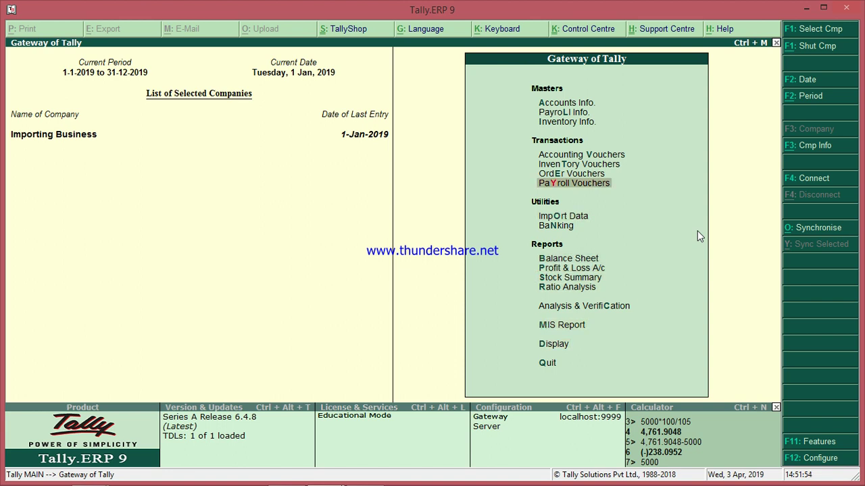
pyautogui.press('Up')
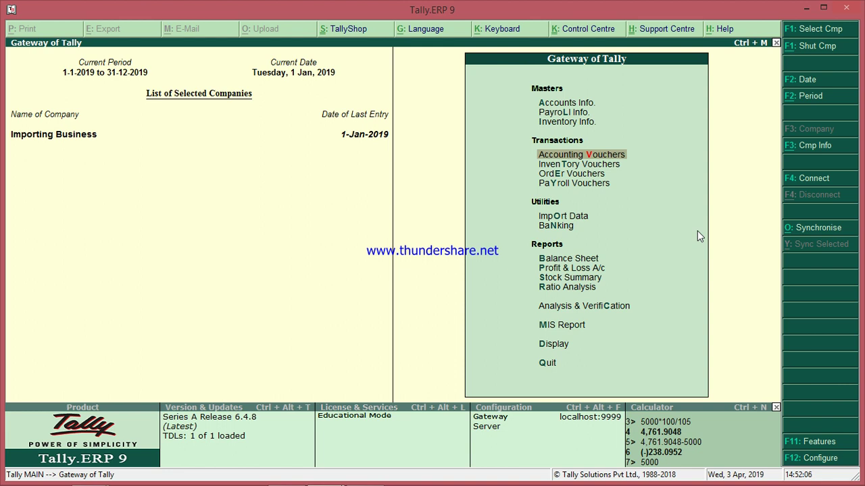
pyautogui.press('Return')
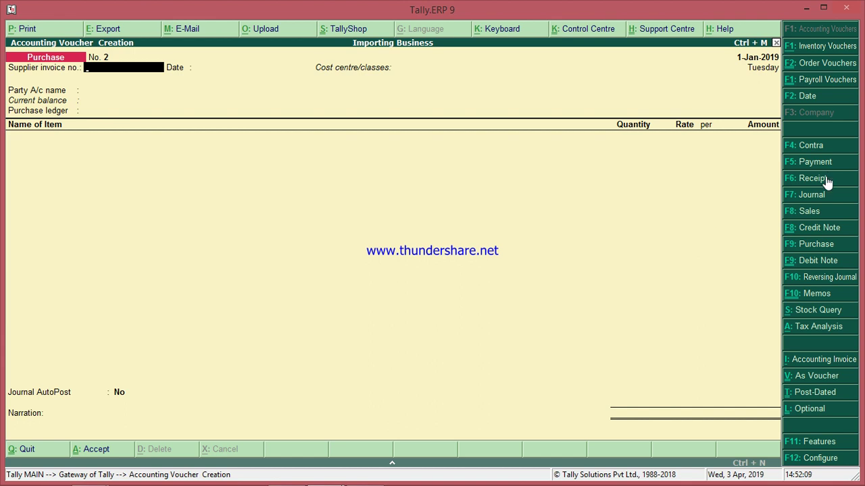
pyautogui.click(806, 214)
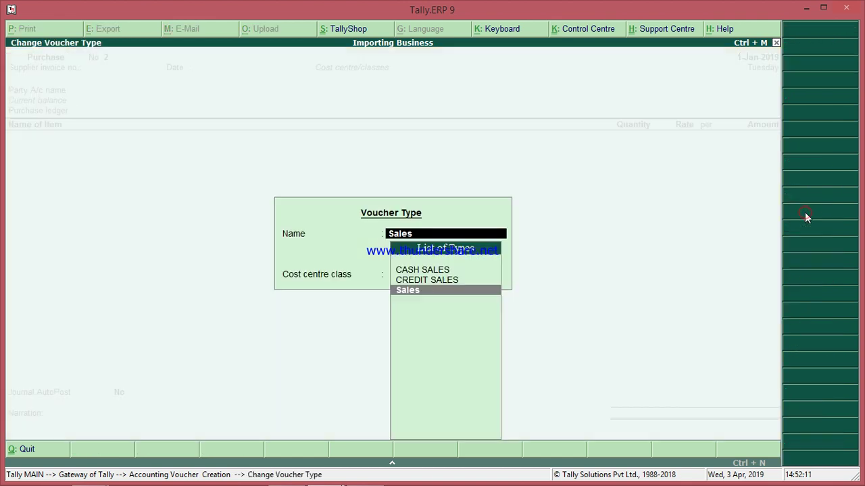
pyautogui.press('Return')
pyautogui.press('Return')
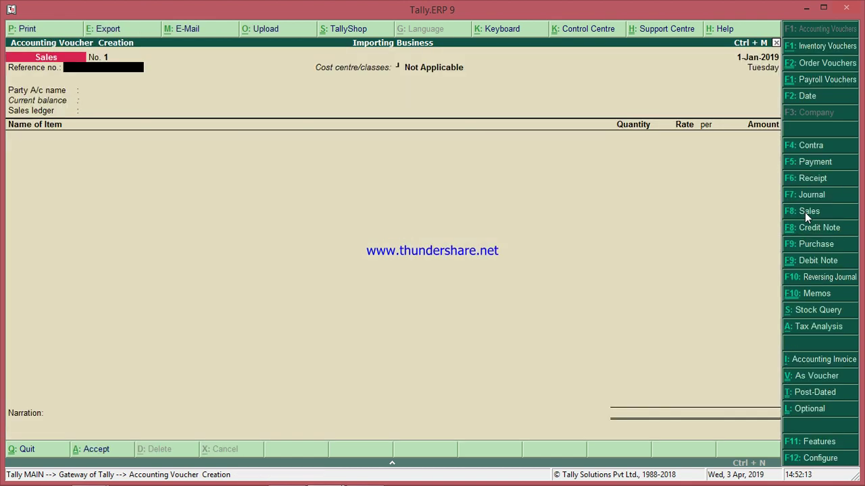
# Leave the sales reference number blank, set the party account to ledger 1, accept its party details and use the Sales Invoice ledger
pyautogui.press('Return')
pyautogui.press('Return')
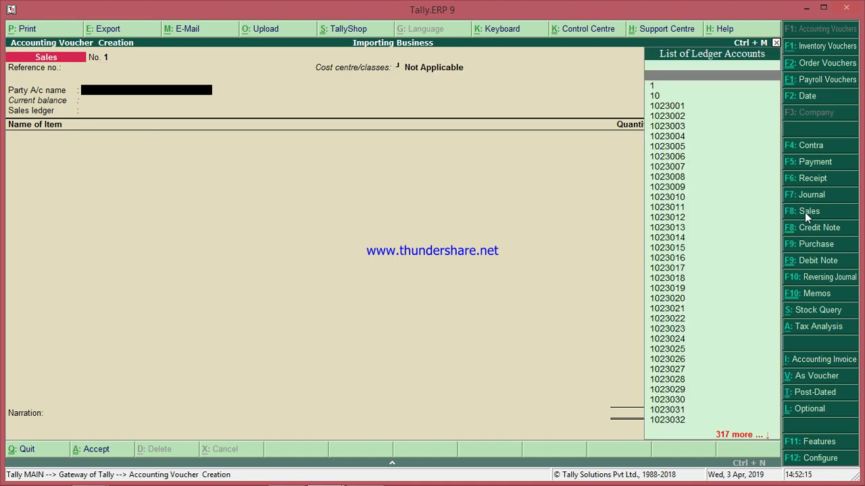
pyautogui.press('Down')
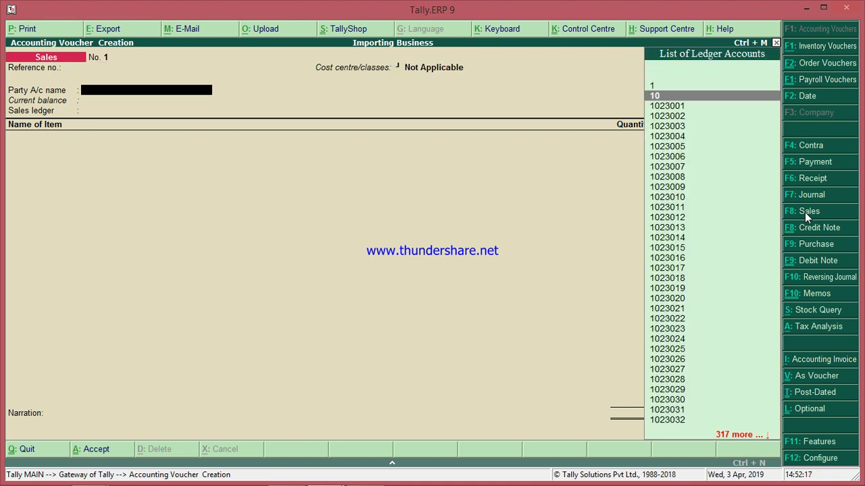
pyautogui.press('Return')
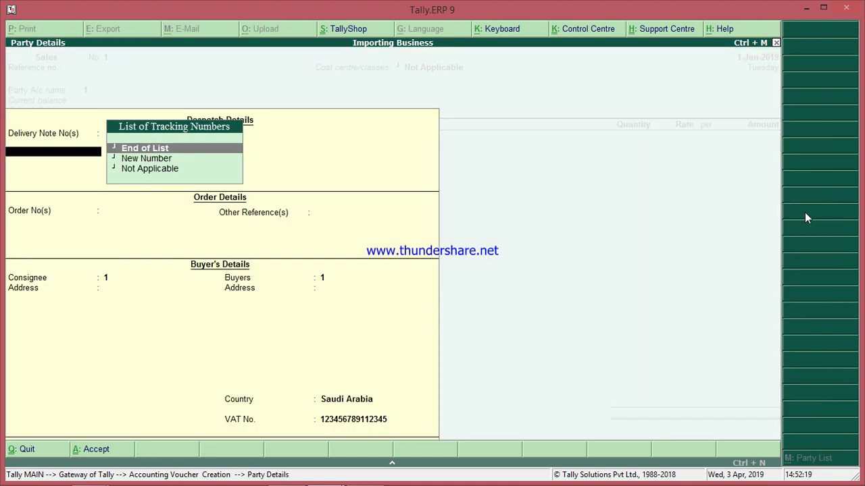
pyautogui.hotkey('ctrl', 'a')
pyautogui.press('Return')
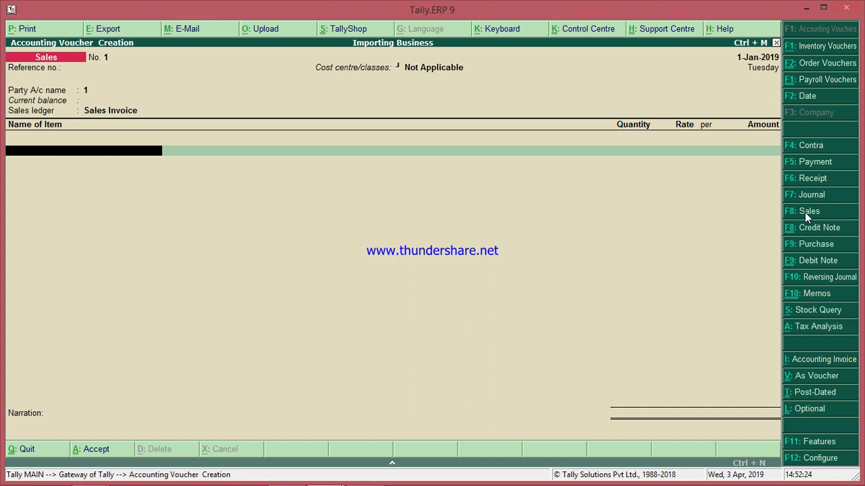
# Add Medical Supplies to the sales voucher, keep the default tracking, order and Main Location entries, and set the quantity to 15 UNITS
pyautogui.write('ME')
pyautogui.press('Return')
pyautogui.press('Return')
pyautogui.press('Return')
pyautogui.press('Return')
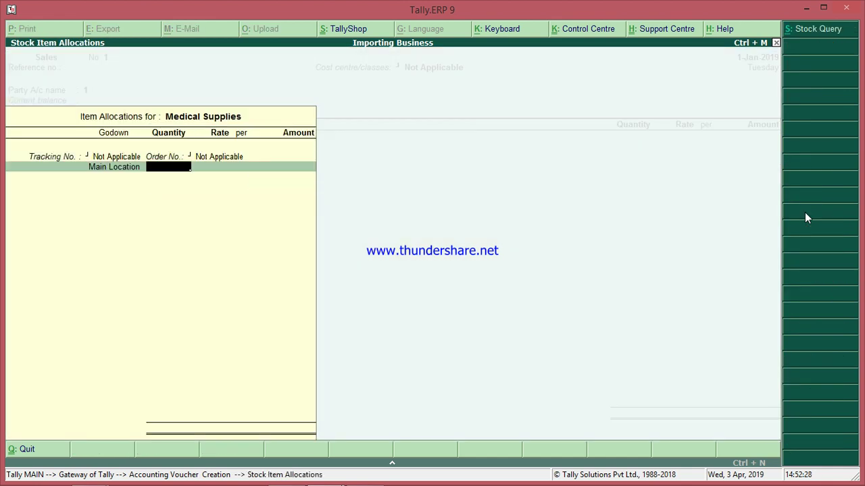
pyautogui.write('15')
pyautogui.press('Return')
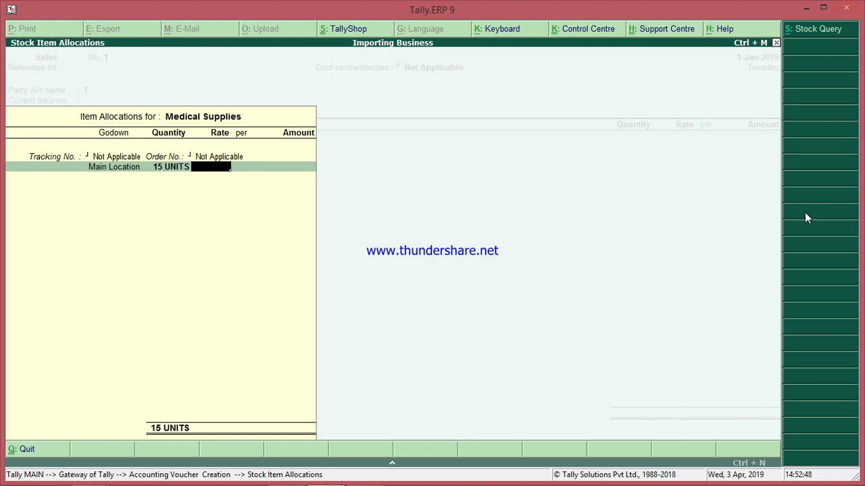
pyautogui.press('BackSpace')
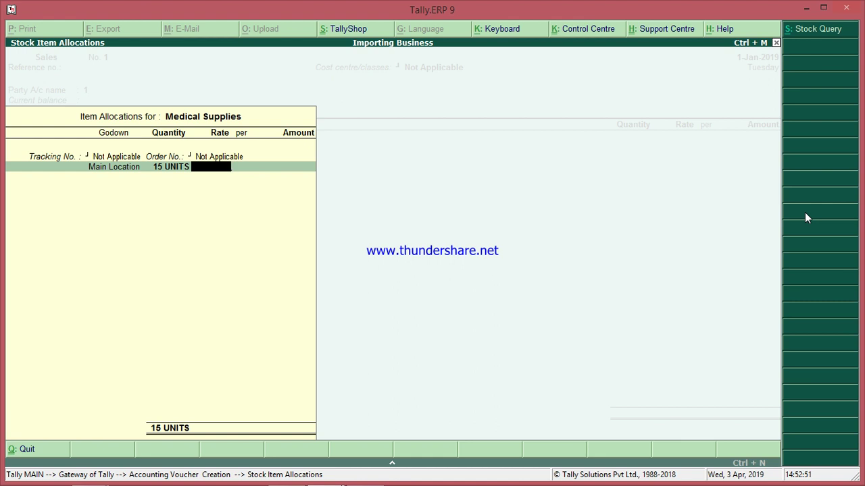
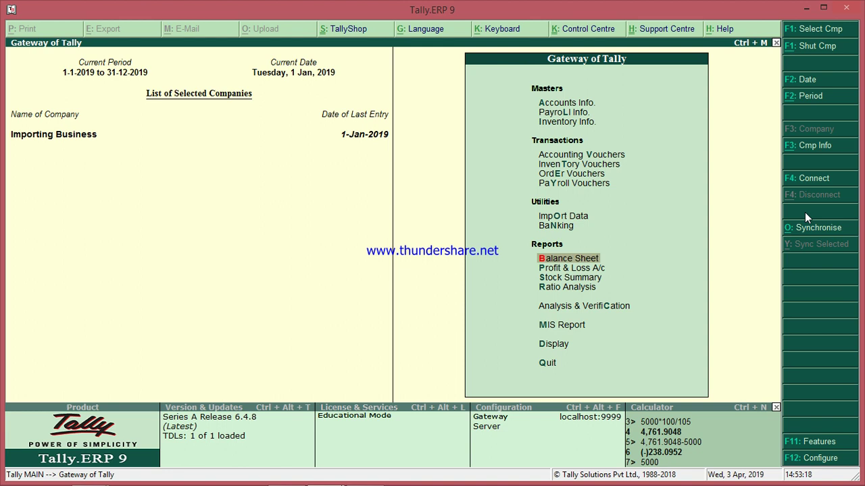
# Examine the Balance Sheet in detailed form, especially the INPUT VAT and Duties & Taxes balances, and return to the Gateway of Tally
pyautogui.press('Return')
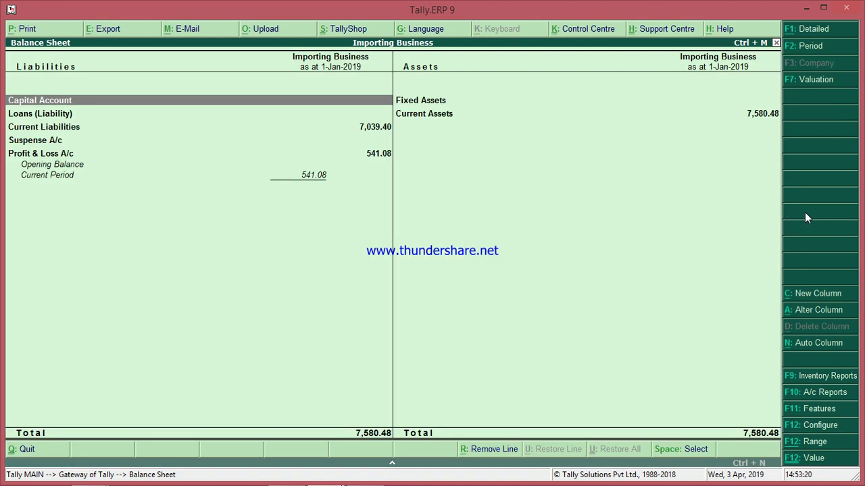
pyautogui.click(801, 35)
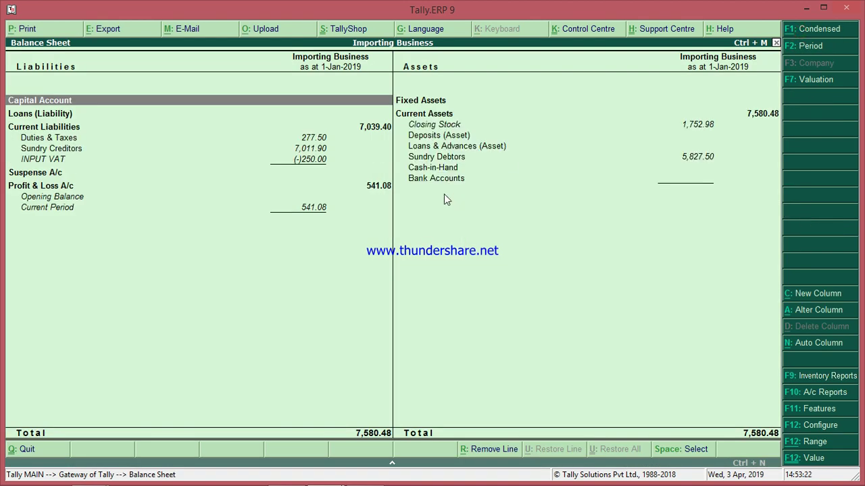
pyautogui.click(301, 162)
pyautogui.press('Escape')
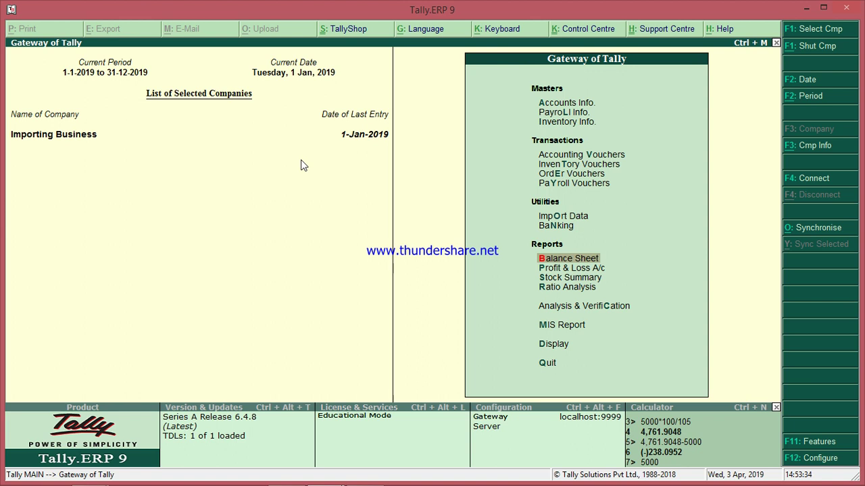
# Open Accounting Vouchers and change to a voucher of type Journal with the cost centre class Not Applicable
pyautogui.press('Up')
pyautogui.press('Up')
pyautogui.press('Up')
pyautogui.press('Up')
pyautogui.press('Up')
pyautogui.press('Up')
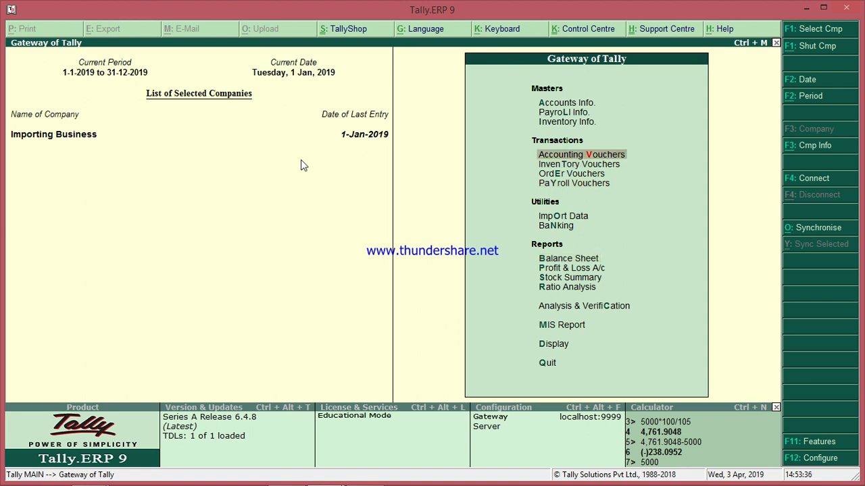
pyautogui.press('Return')
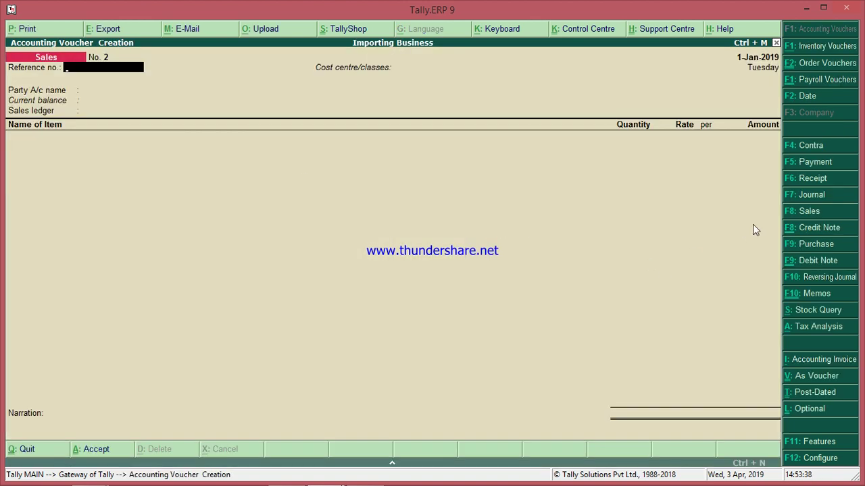
pyautogui.click(803, 203)
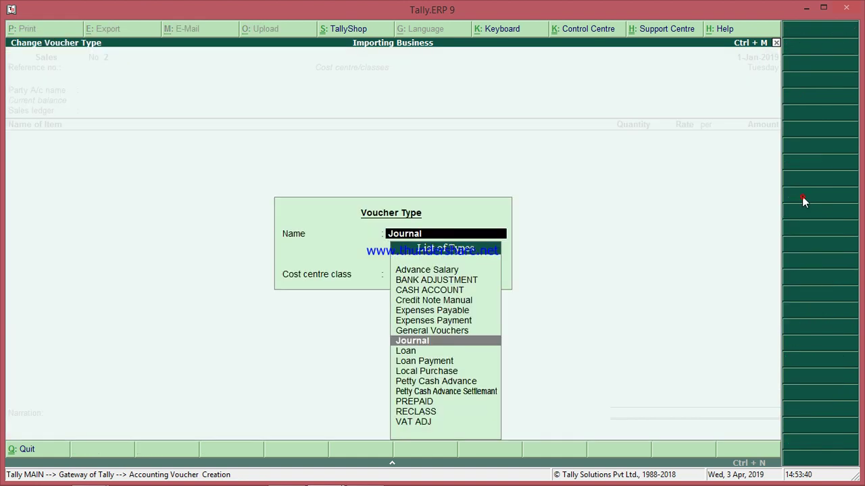
pyautogui.press('Return')
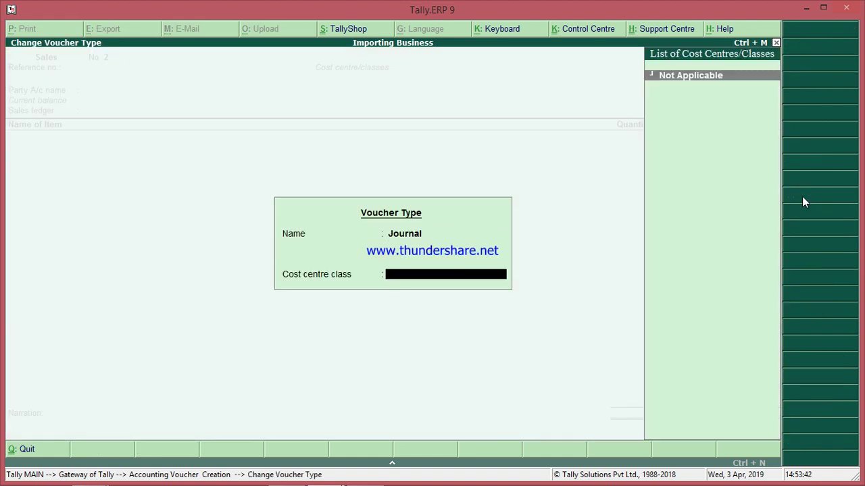
pyautogui.press('Return')
pyautogui.press('Return')
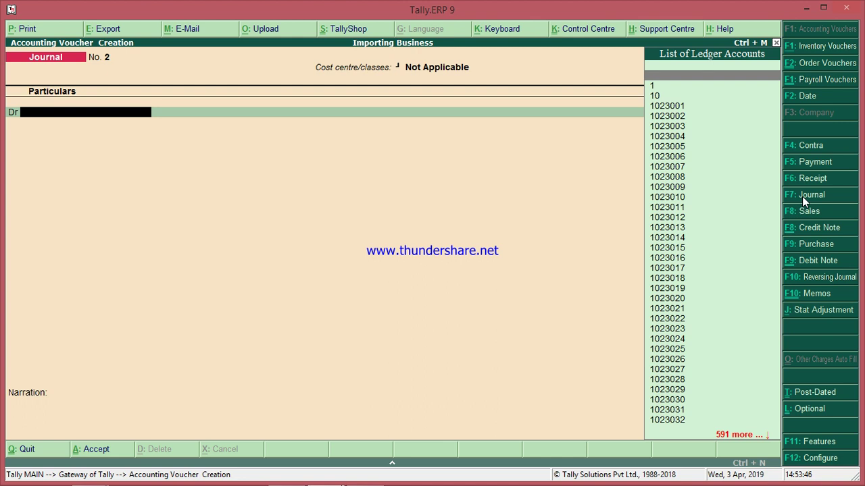
# Debit OUTPUT VAT with 277.50 in the journal and credit Vat Payable with the same amount
pyautogui.write('OU')
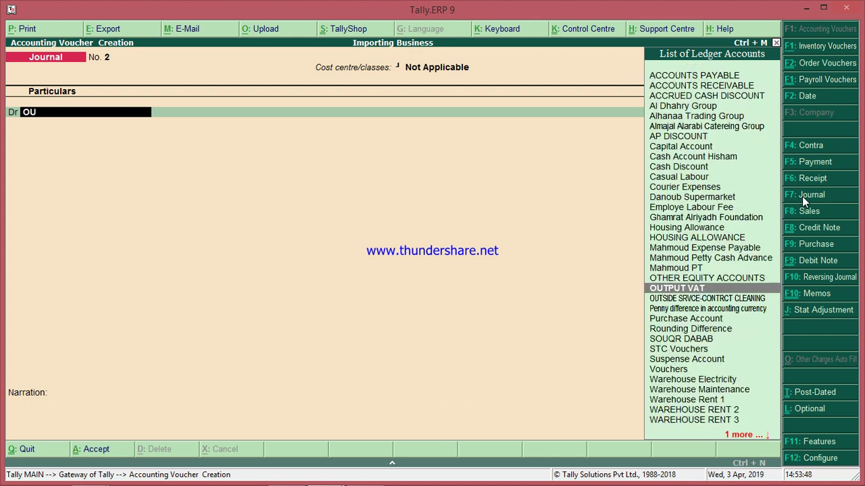
pyautogui.press('Return')
pyautogui.write('2')
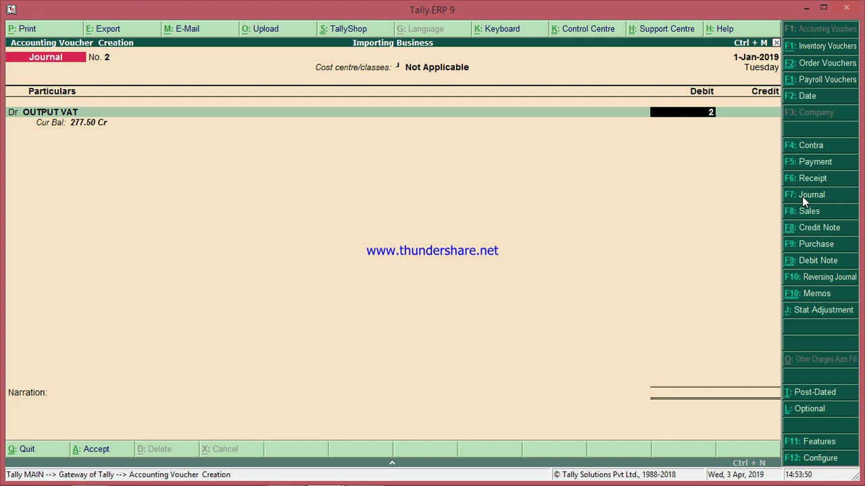
pyautogui.write('77.50')
pyautogui.press('Return')
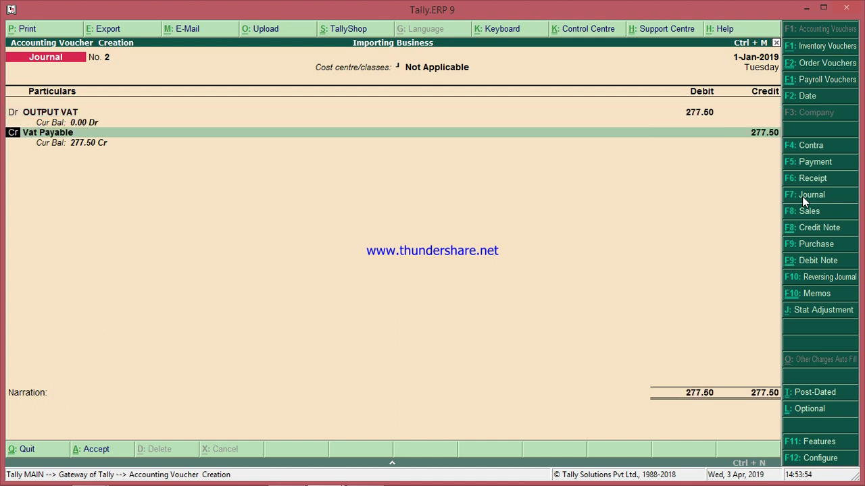
# Replace the ledger on the journal's credit line with INPUT VAT and set its amount to 250
pyautogui.press('d')
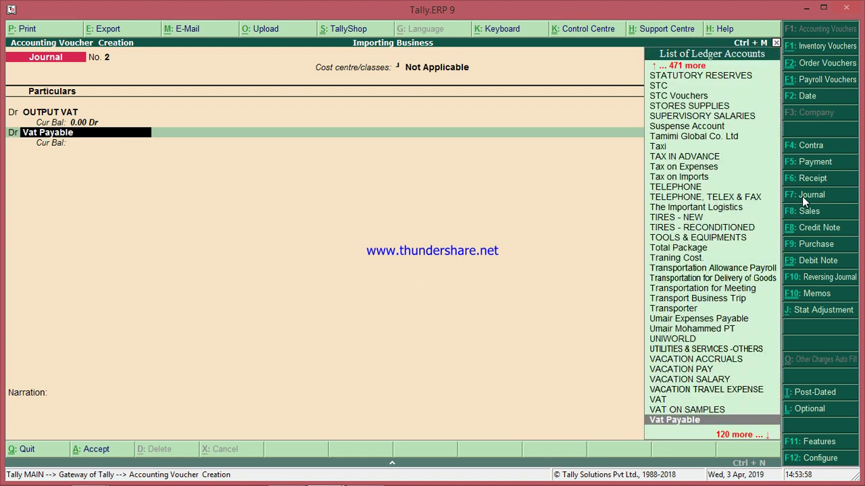
pyautogui.press('BackSpace')
pyautogui.press('c')
pyautogui.press('Return')
pyautogui.write('INP')
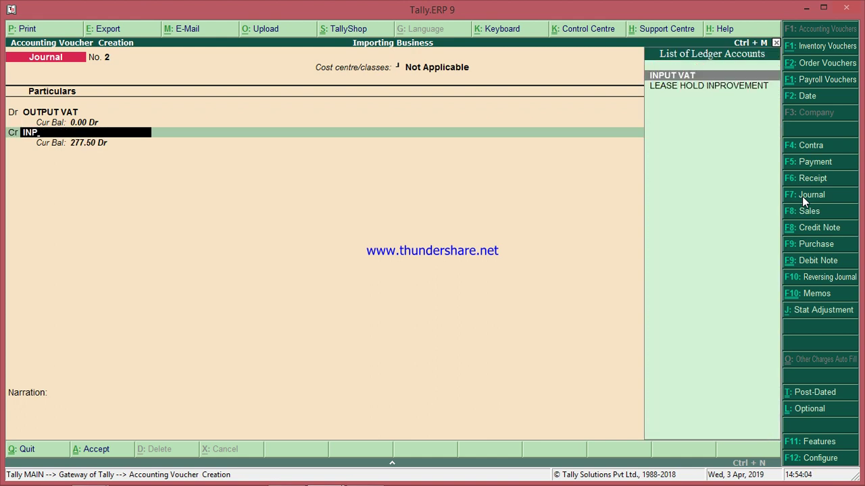
pyautogui.press('Return')
pyautogui.press('Escape')
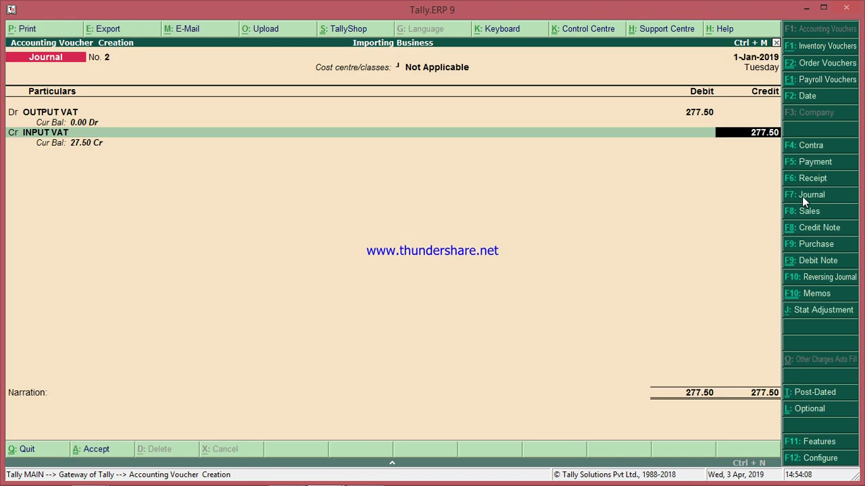
pyautogui.write('250')
pyautogui.press('Return')
# Credit the remaining 27.50 to Vat Payable, accept the journal voucher, and quit voucher entry to the Gateway of Tally
pyautogui.press('Return')
pyautogui.press('Return')
pyautogui.press('Return')
pyautogui.press('Return')
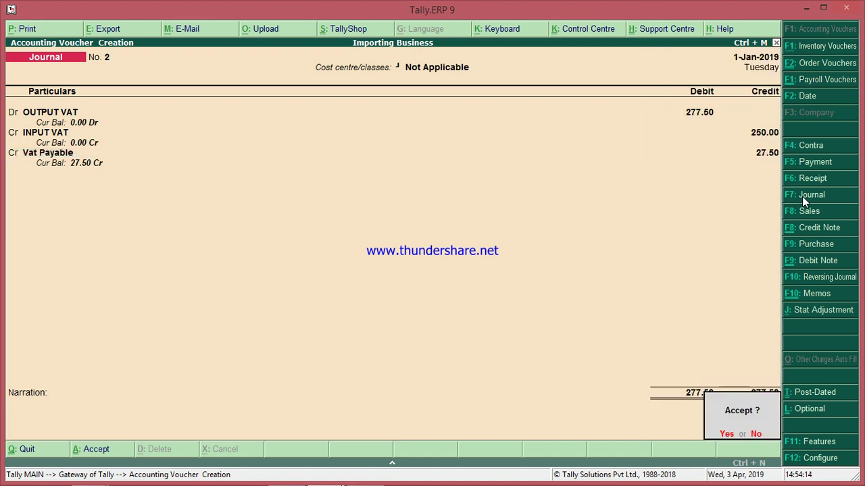
pyautogui.press('Return')
pyautogui.press('Escape')
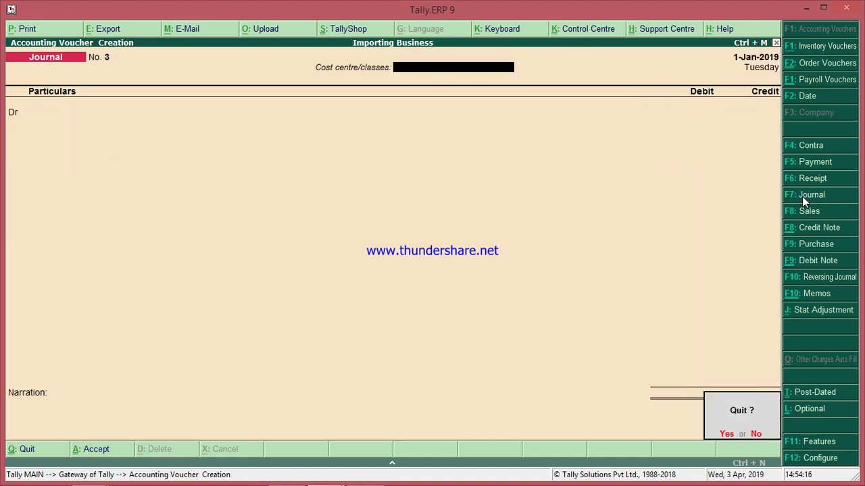
pyautogui.press('Return')
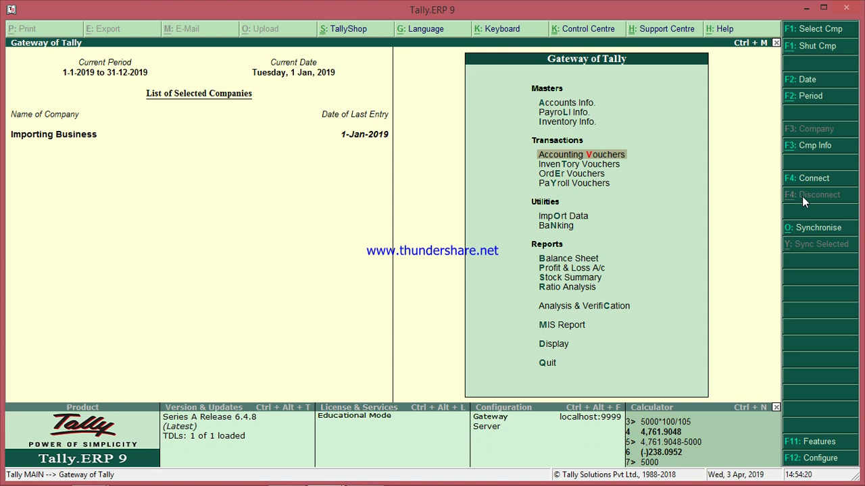
# Examine the INPUT VAT and Vat Payable lines in the detailed Balance Sheet, and close the report
pyautogui.press('b')
pyautogui.hotkey('alt', 'F1')
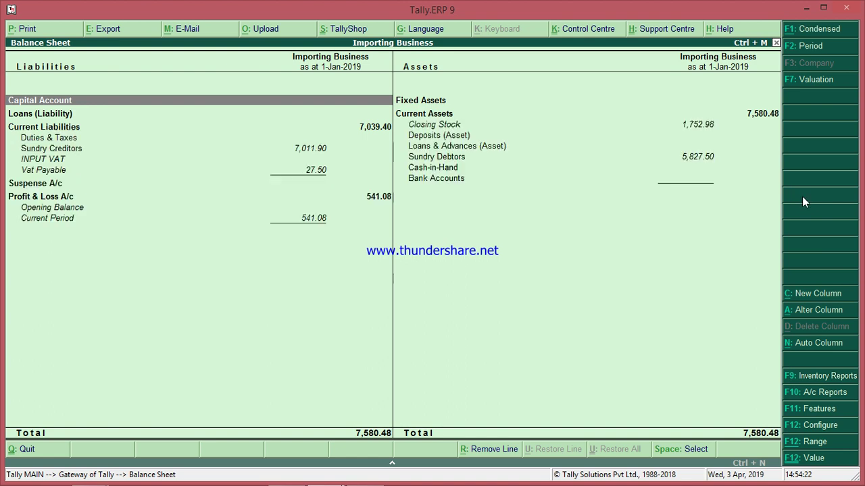
pyautogui.press('Down')
pyautogui.press('Down')
pyautogui.press('Down')
pyautogui.press('Down')
pyautogui.press('Down')
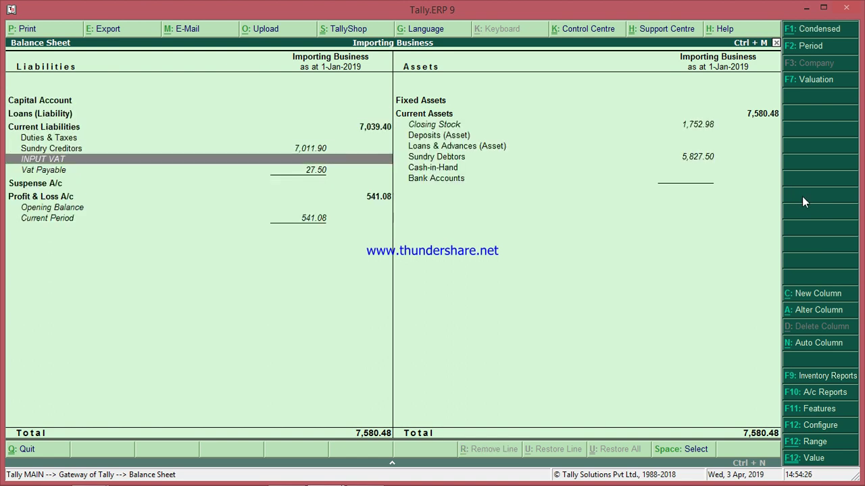
pyautogui.press('Up')
pyautogui.press('Up')
pyautogui.press('Down')
pyautogui.press('Down')
pyautogui.press('Down')
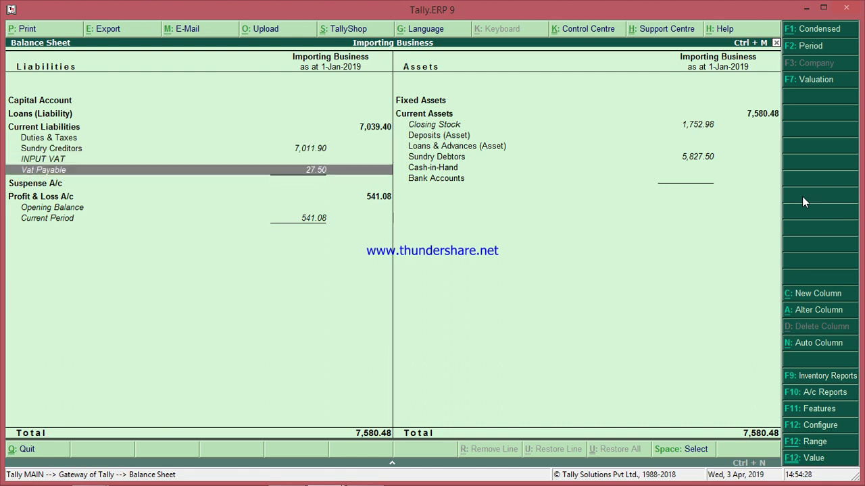
pyautogui.press('Escape')
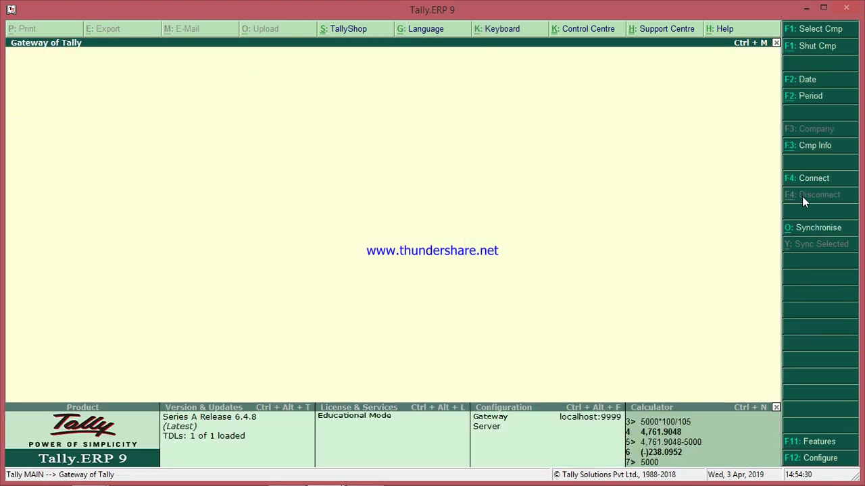
# Open Accounting Vouchers and switch to a new Payment voucher
pyautogui.press('Down')
pyautogui.press('Down')
pyautogui.press('Down')
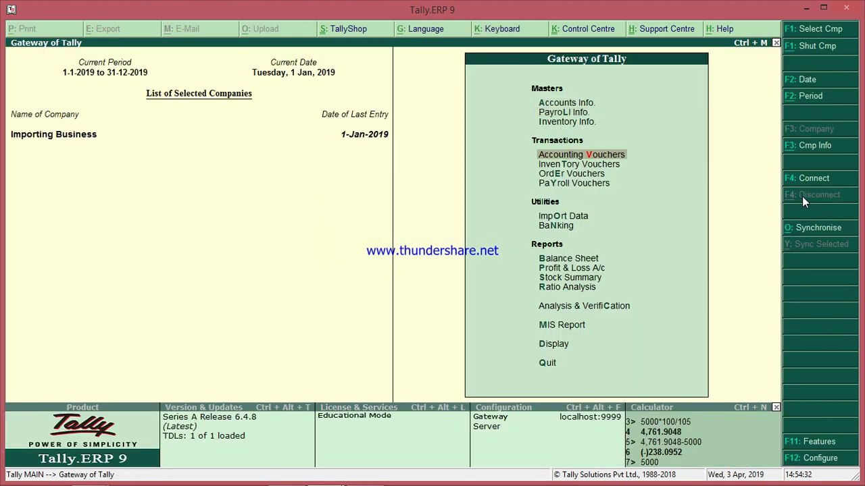
pyautogui.press('Return')
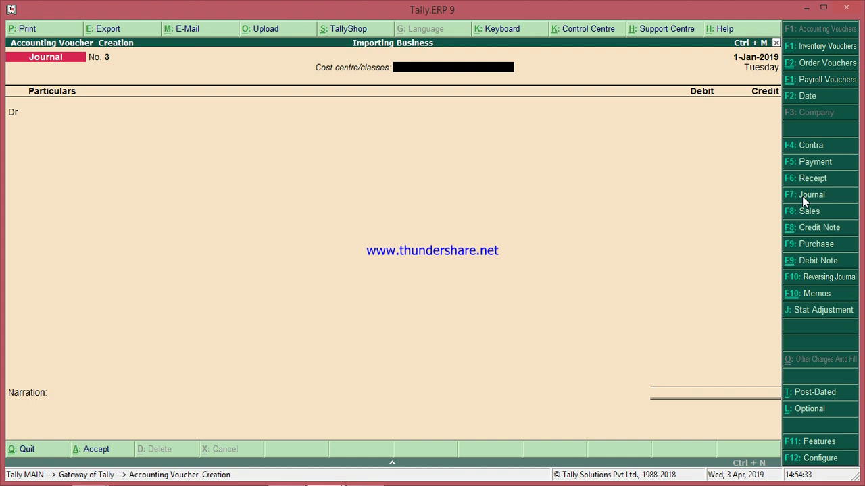
pyautogui.click(818, 164)
pyautogui.press('Return')
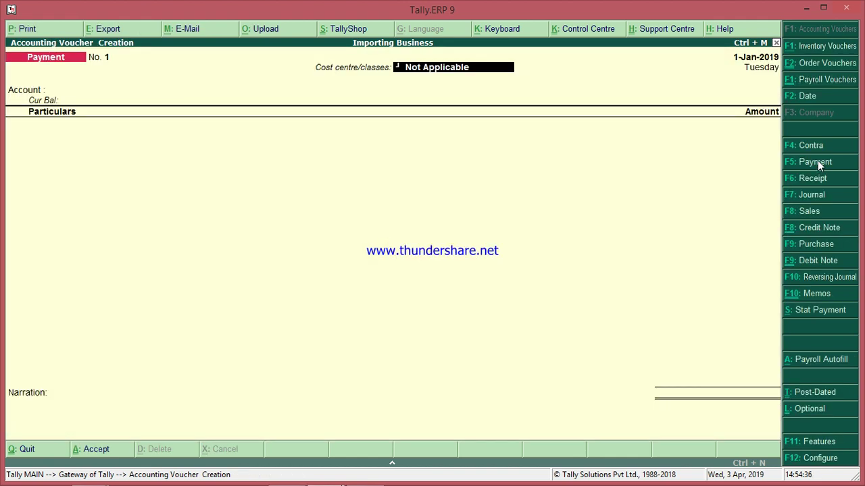
# Keep the cost centre class as Not Applicable and set the payment account to NCB
pyautogui.press('Return')
pyautogui.press('Down')
pyautogui.press('Down')
pyautogui.press('Down')
pyautogui.press('Down')
pyautogui.press('Down')
pyautogui.press('Down')
pyautogui.press('Return')
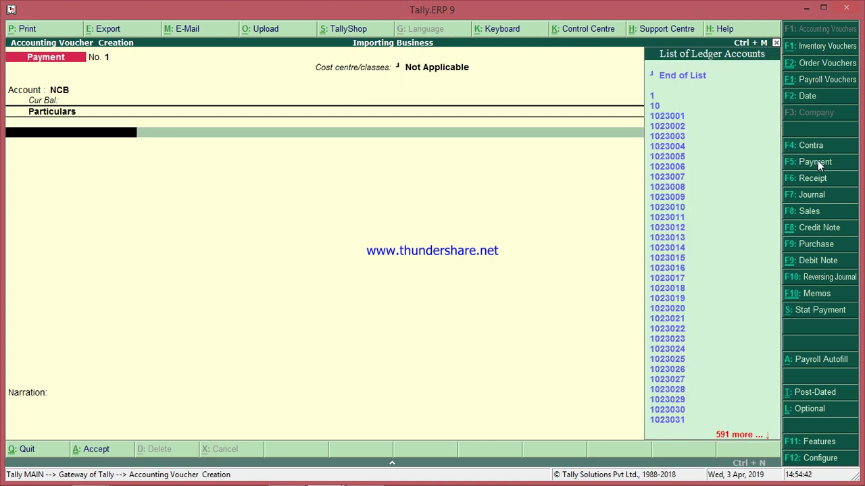
# Add Vat Payable as the payment particular with an amount of 27.5
pyautogui.write('VAT')
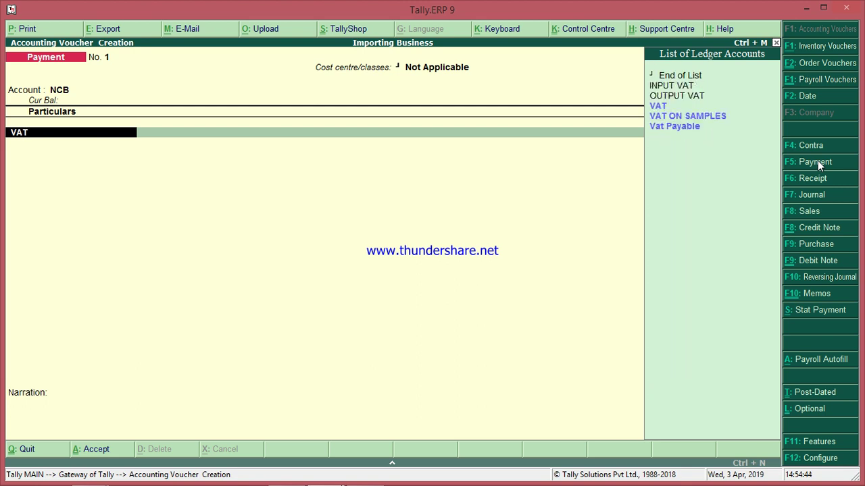
pyautogui.press('Down')
pyautogui.press('Down')
pyautogui.press('Return')
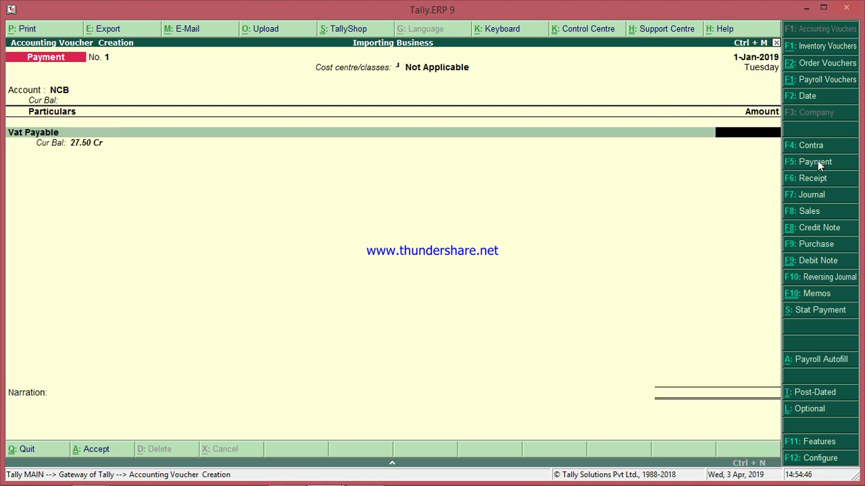
pyautogui.write('27.5')
pyautogui.press('Return')
pyautogui.press('Return')
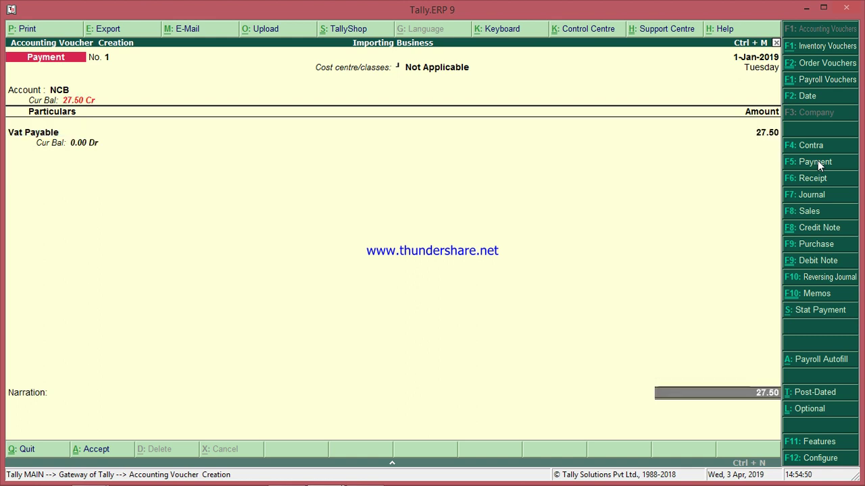
# Accept the VAT payment voucher without a narration and quit voucher entry to the Gateway of Tally
pyautogui.press('Return')
pyautogui.press('Return')
pyautogui.press('Return')
pyautogui.press('Return')
pyautogui.press('Return')
pyautogui.press('Escape')
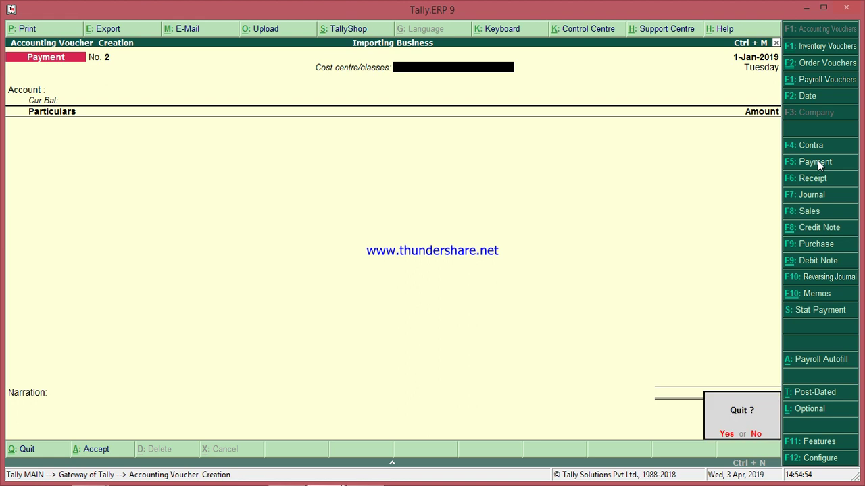
pyautogui.press('Return')
# Open the Balance Sheet in detailed form to examine the Vat Payable and Bank Accounts balances
pyautogui.press('Down')
pyautogui.press('Down')
pyautogui.press('Down')
pyautogui.press('Down')
pyautogui.press('Down')
pyautogui.press('Down')
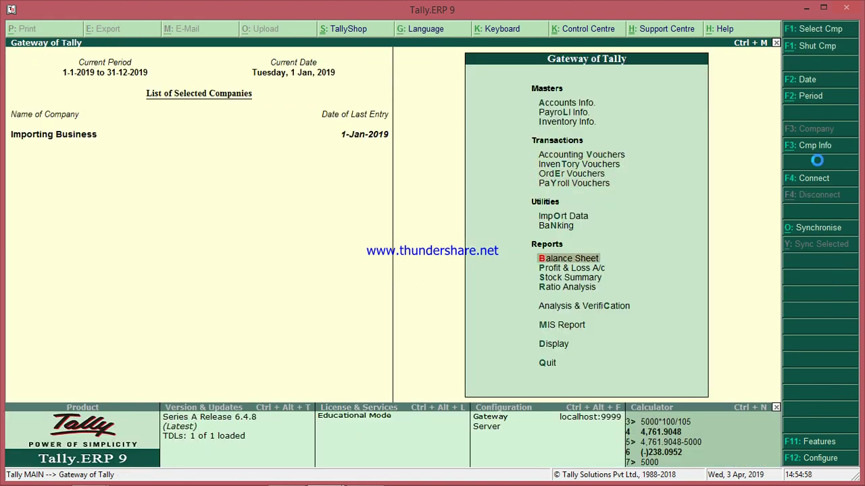
pyautogui.press('Return')
pyautogui.hotkey('alt', 'F1')
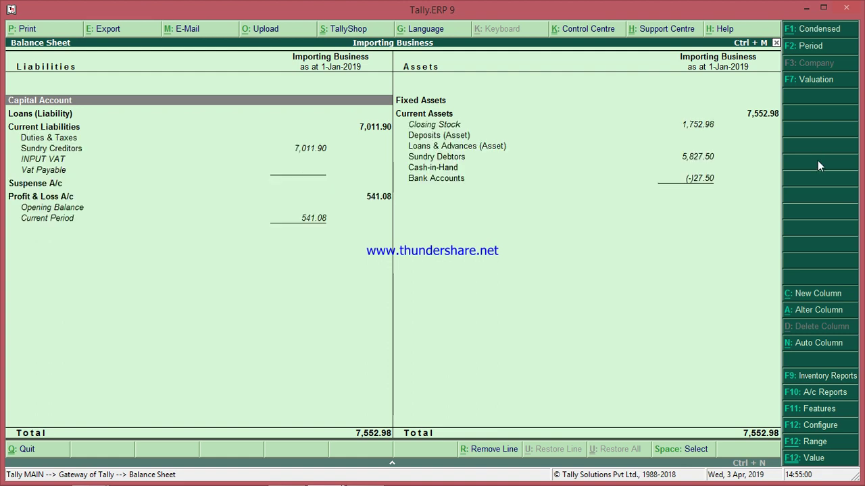
# Open the Sundry Creditors group from the Balance Sheet, examine the Customs Payable and Internation Supplier balances, and return to the Gateway of Tally
pyautogui.press('Down')
pyautogui.press('Down')
pyautogui.press('Down')
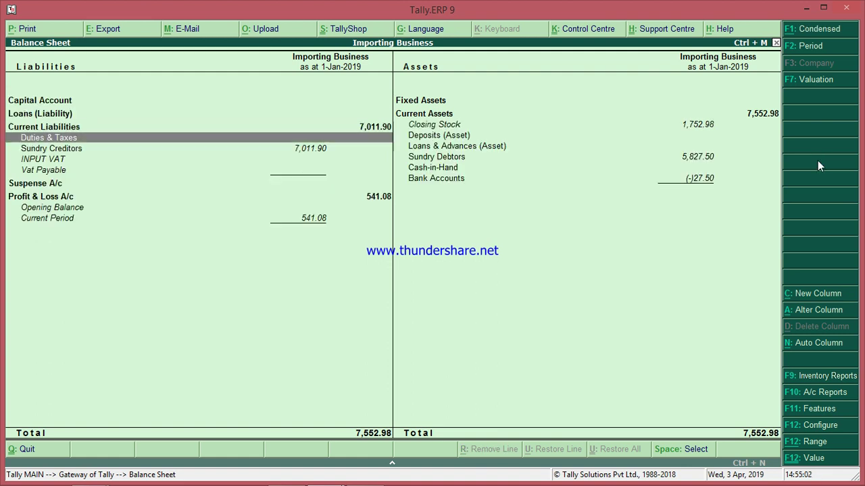
pyautogui.press('Down')
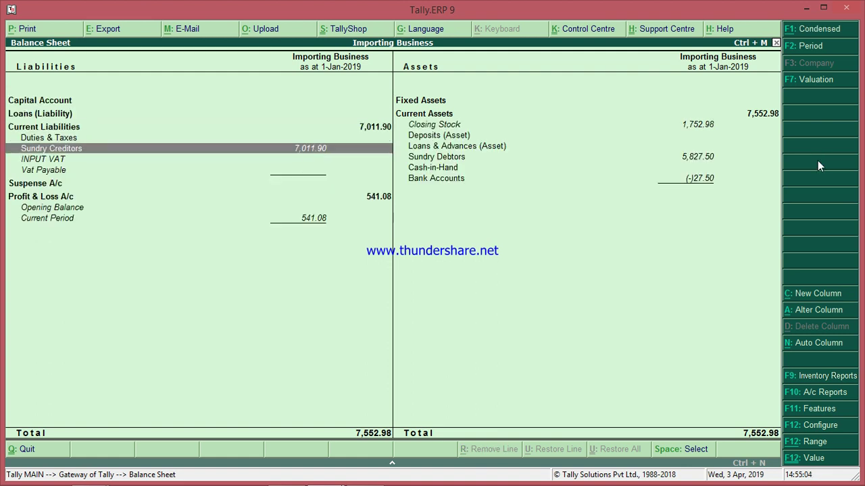
pyautogui.press('Up')
pyautogui.press('Down')
pyautogui.press('Down')
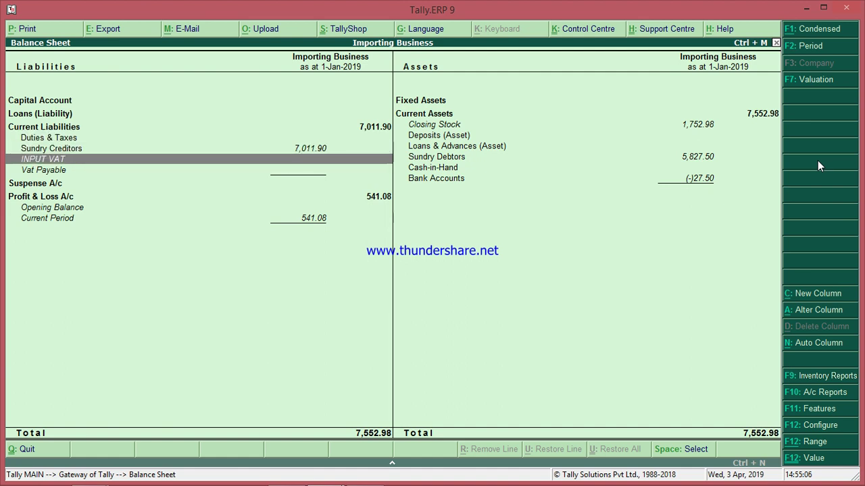
pyautogui.press('Down')
pyautogui.press('Up')
pyautogui.press('Up')
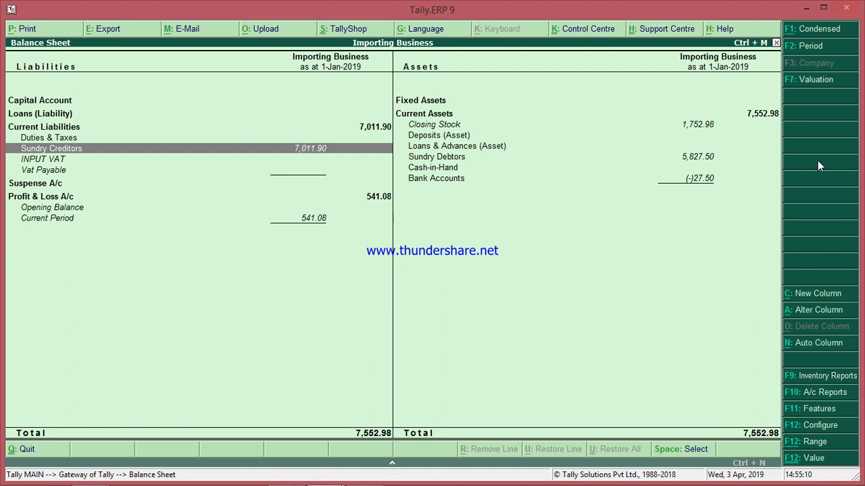
pyautogui.press('Return')
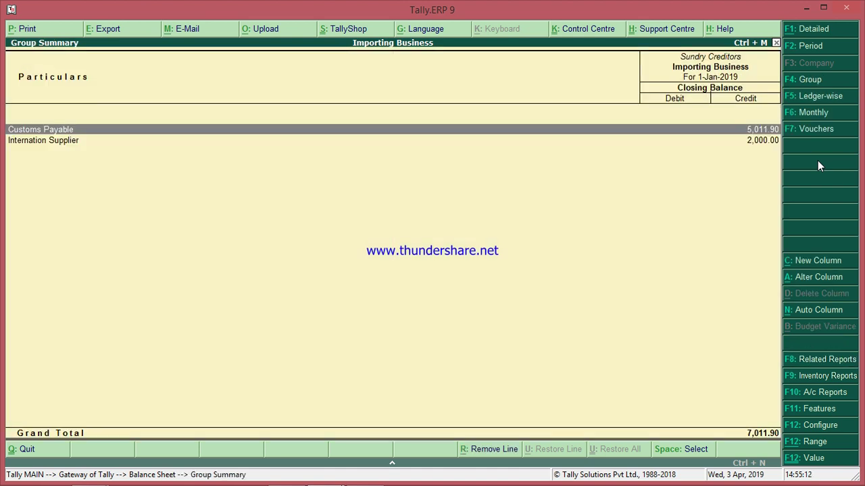
pyautogui.click(762, 146)
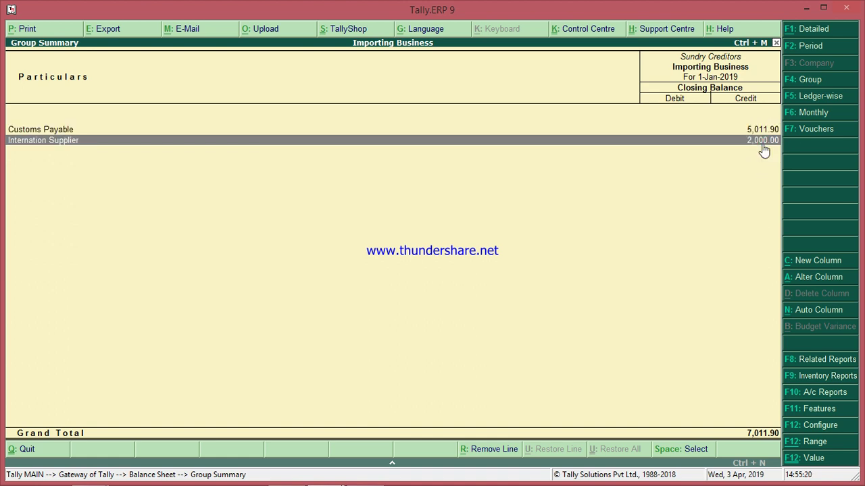
pyautogui.click(758, 133)
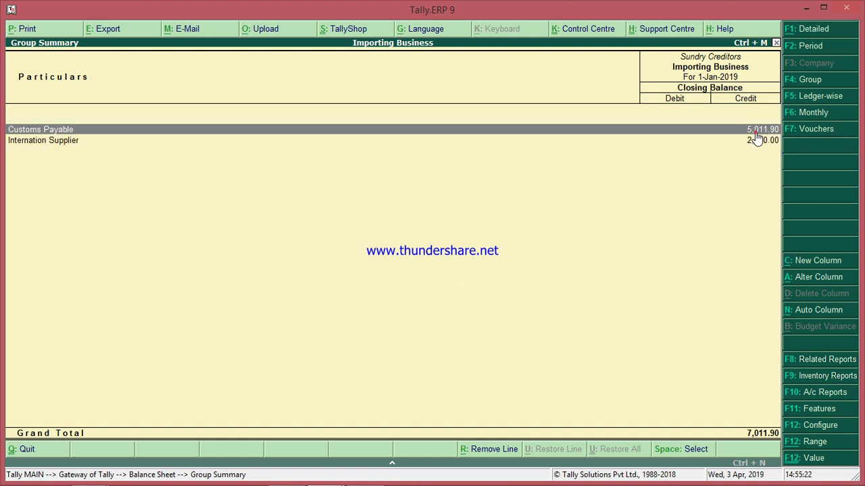
pyautogui.press('Escape')
pyautogui.press('Escape')
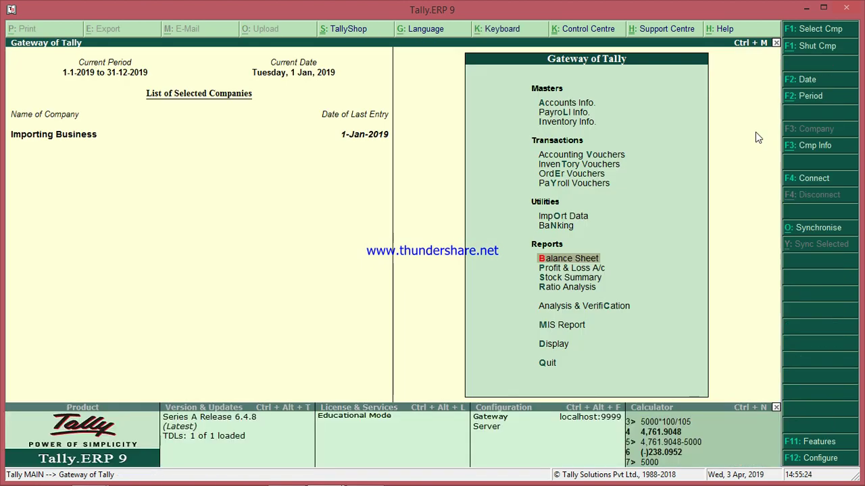
# Start a payment voucher with the cost centre class Not Applicable and Cash as the paying account
pyautogui.press('v')
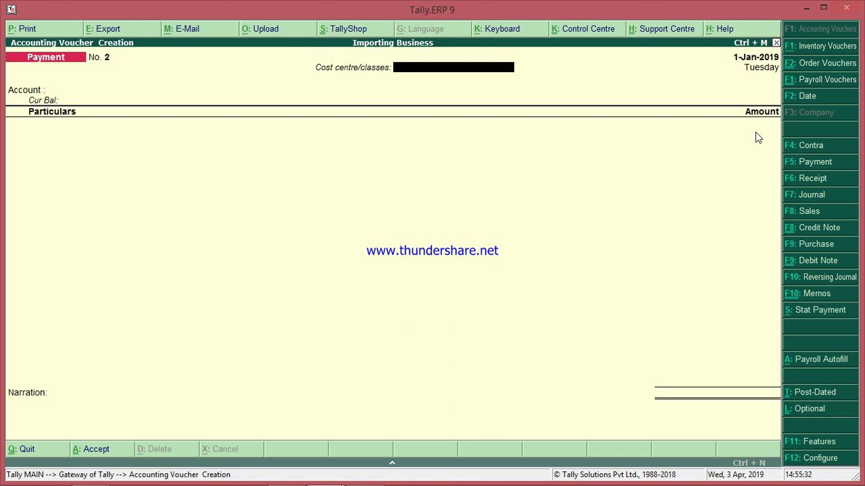
pyautogui.press('Return')
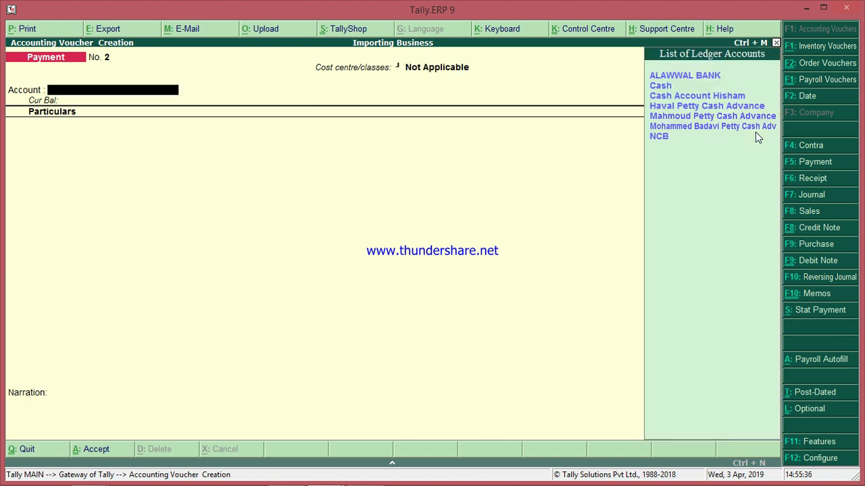
pyautogui.press('Down')
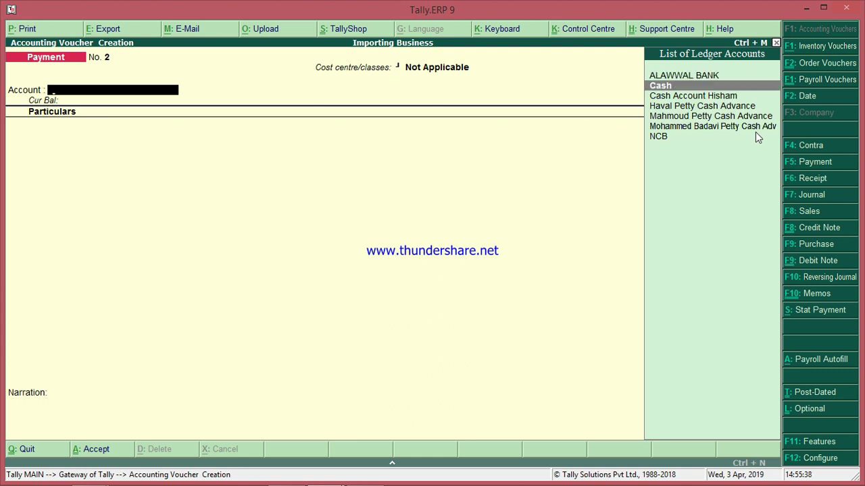
pyautogui.press('Return')
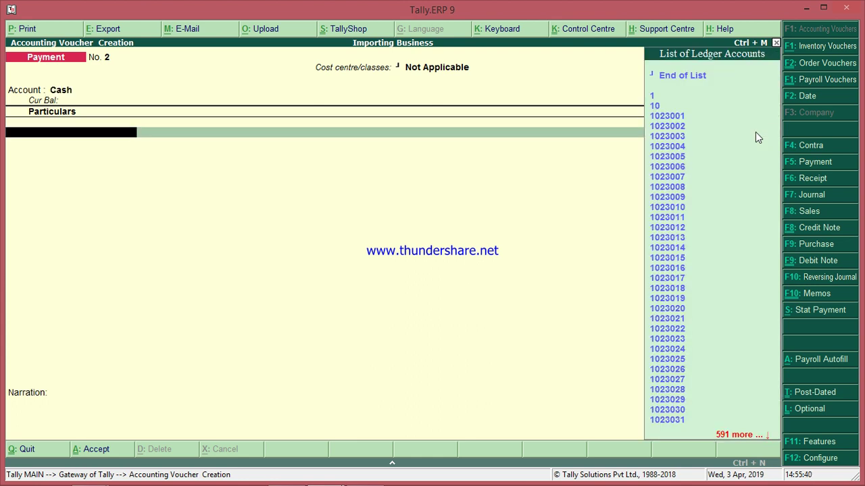
# Add Internation Supplier as the payment particular with an amount of 2000
pyautogui.write('I')
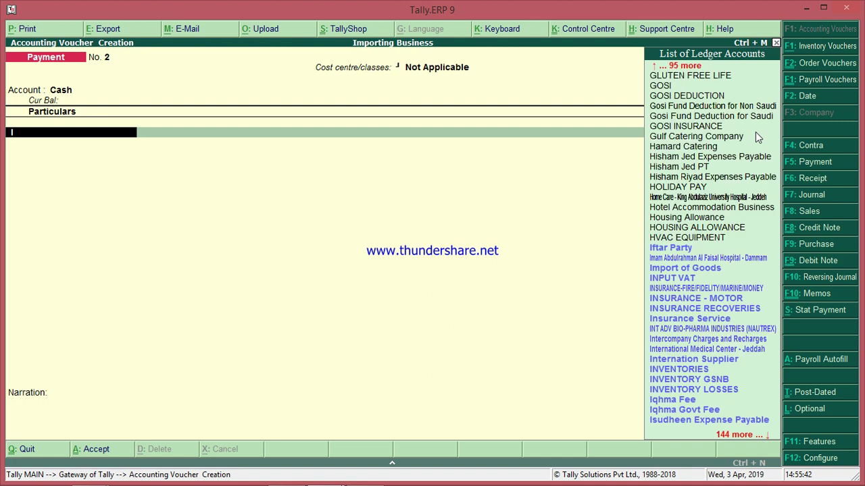
pyautogui.write('NTE')
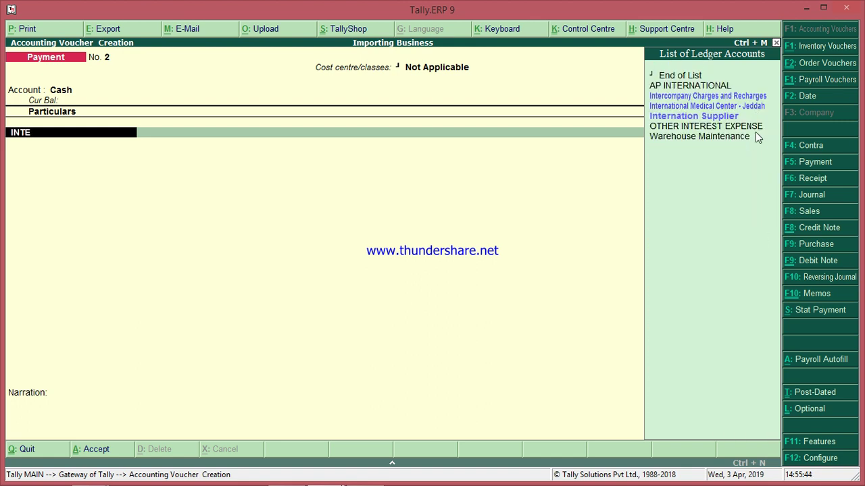
pyautogui.press('Down')
pyautogui.press('Down')
pyautogui.press('Down')
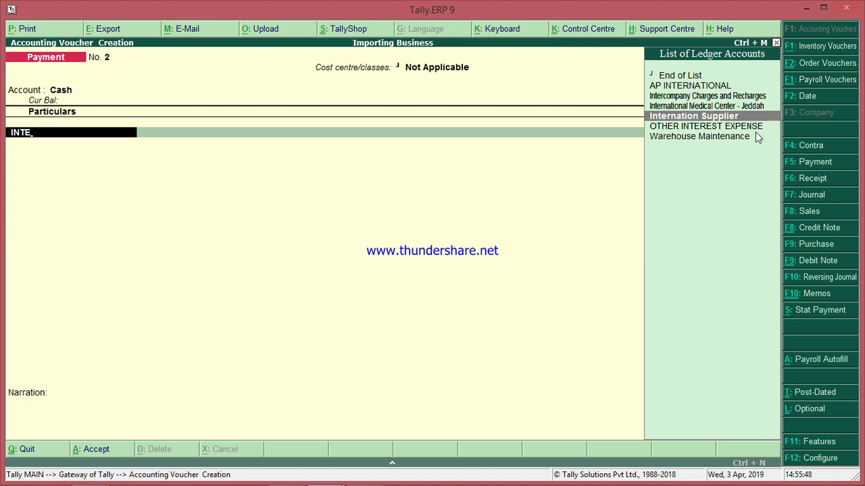
pyautogui.press('Return')
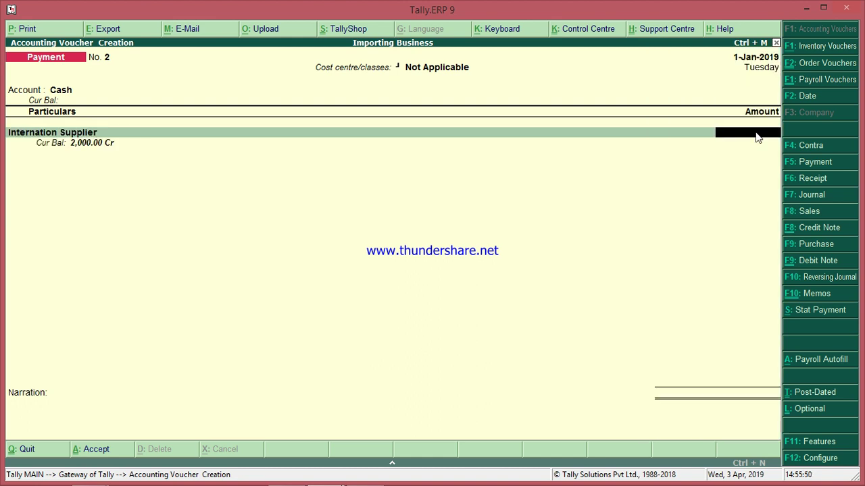
pyautogui.write('2000')
pyautogui.press('Return')
# Allocate the supplier payment as Agst Ref to pending bill 00001 for the full 2,000.00 and close the bill-wise details
pyautogui.press('Return')
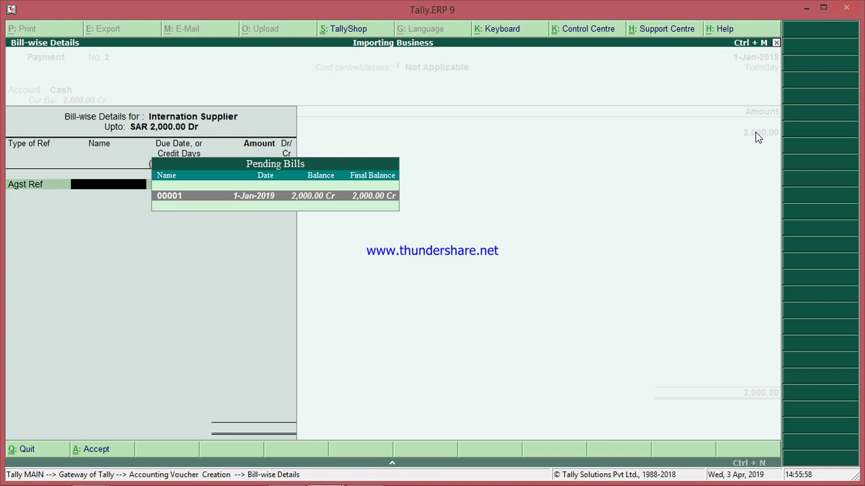
pyautogui.press('Return')
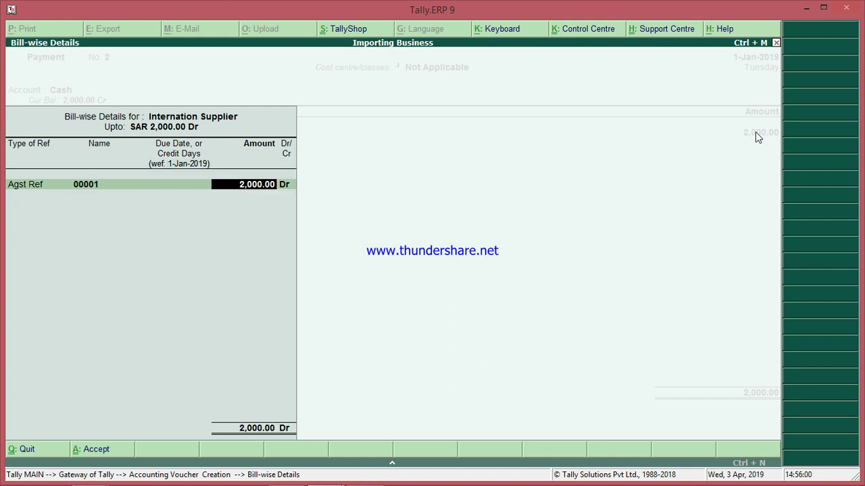
pyautogui.press('Return')
pyautogui.press('Return')
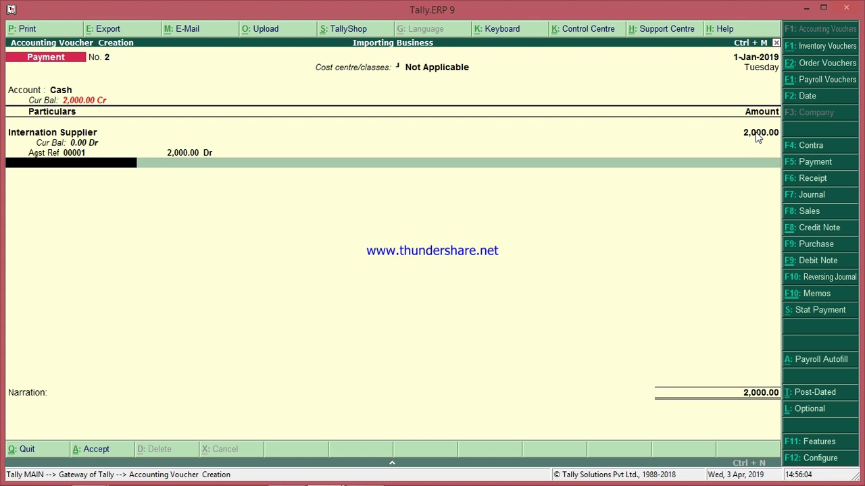
# Pick SERVICE SUPPLIER as a second particular and quit the payment voucher without saving it
pyautogui.write('SER')
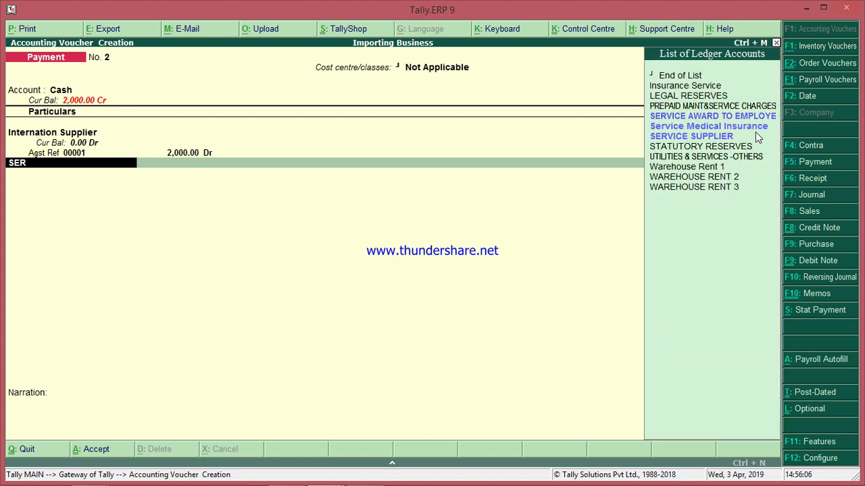
pyautogui.press('Down')
pyautogui.press('Down')
pyautogui.press('Down')
pyautogui.press('Return')
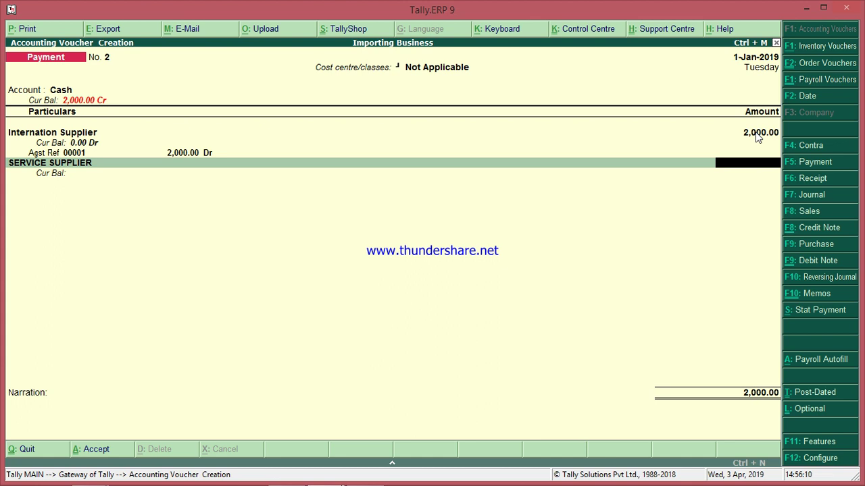
pyautogui.press('Escape')
pyautogui.press('Return')
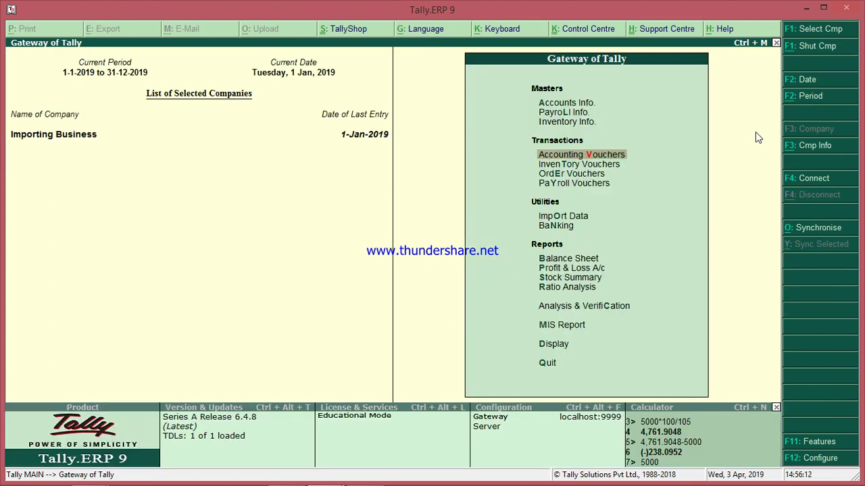
# Reopen the Balance Sheet in detailed form, examine the Sundry Creditors group's ledger balances, and return to the Gateway of Tally
pyautogui.press('b')
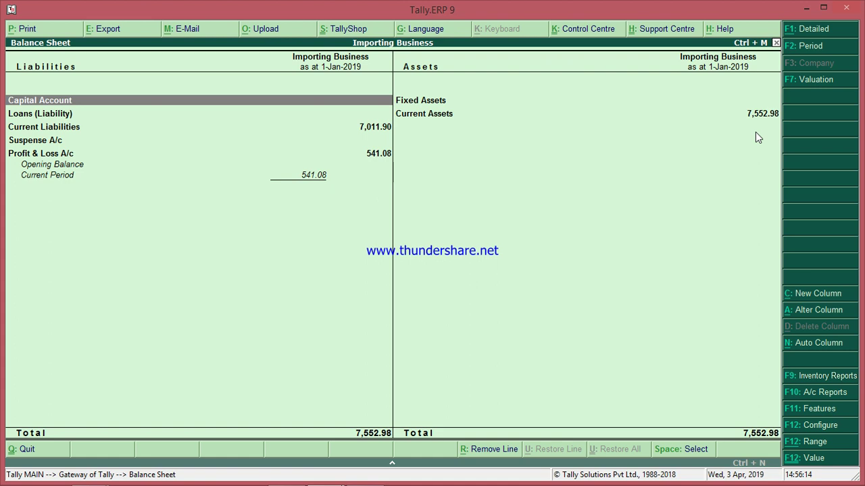
pyautogui.hotkey('alt', 'F1')
pyautogui.press('Down')
pyautogui.press('Down')
pyautogui.press('Down')
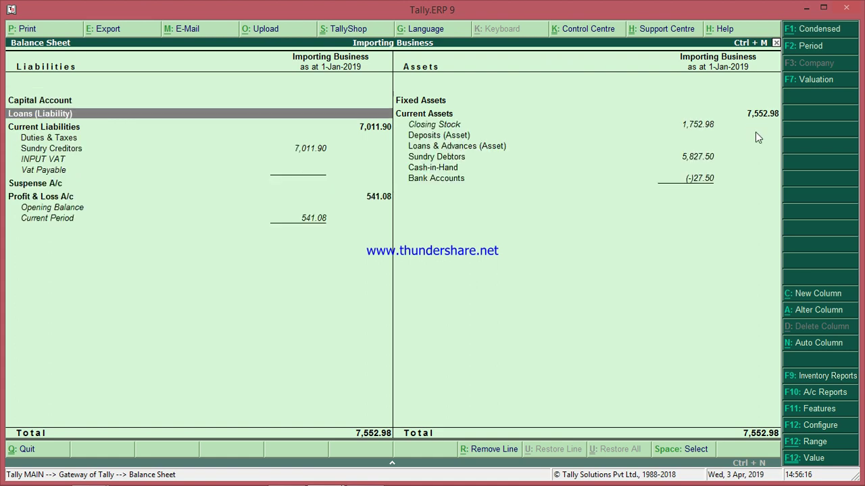
pyautogui.press('Down')
pyautogui.press('Return')
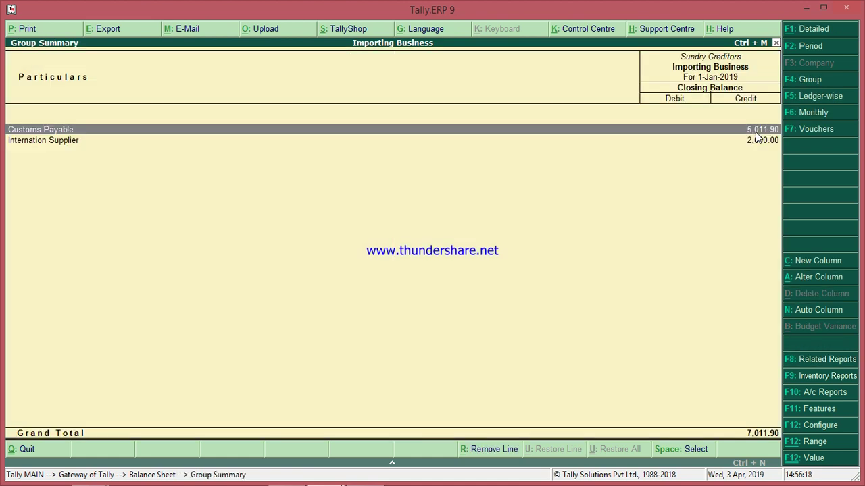
pyautogui.press('Escape')
pyautogui.press('Escape')
pyautogui.press('Escape')
pyautogui.press('Escape')
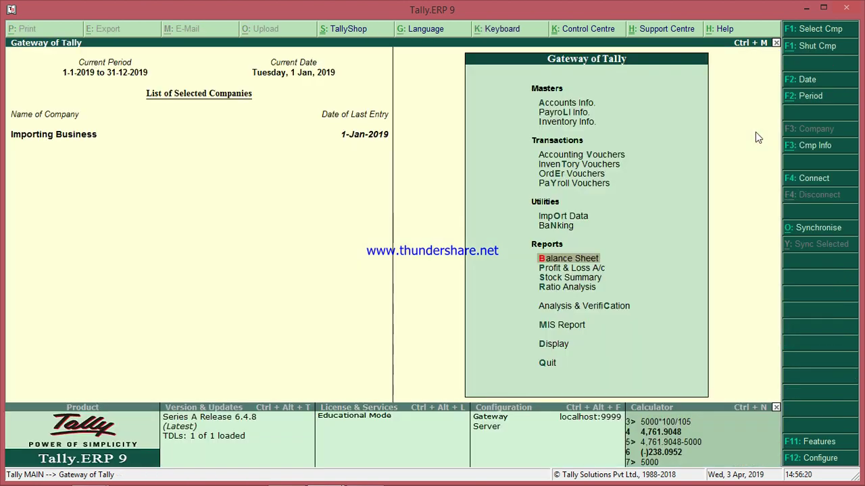
# Create a new payment voucher with the cost centre class Not Applicable and Cash as the account
pyautogui.press('Down')
pyautogui.press('Down')
pyautogui.press('Down')
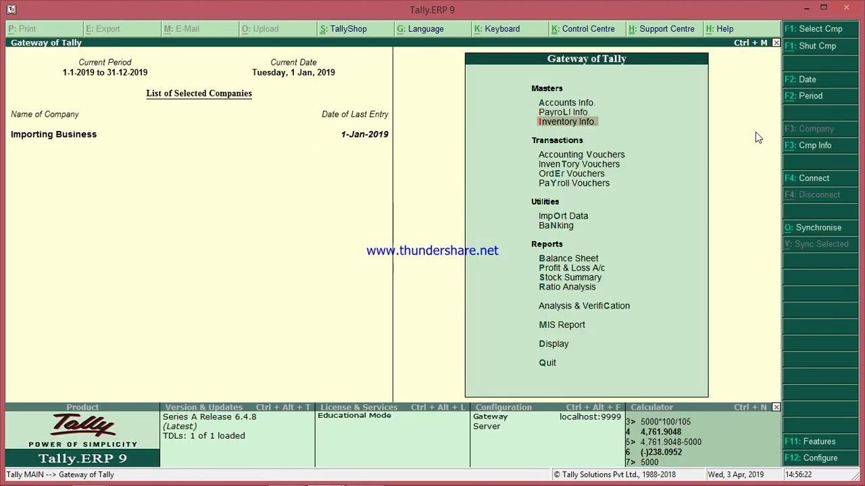
pyautogui.press('Return')
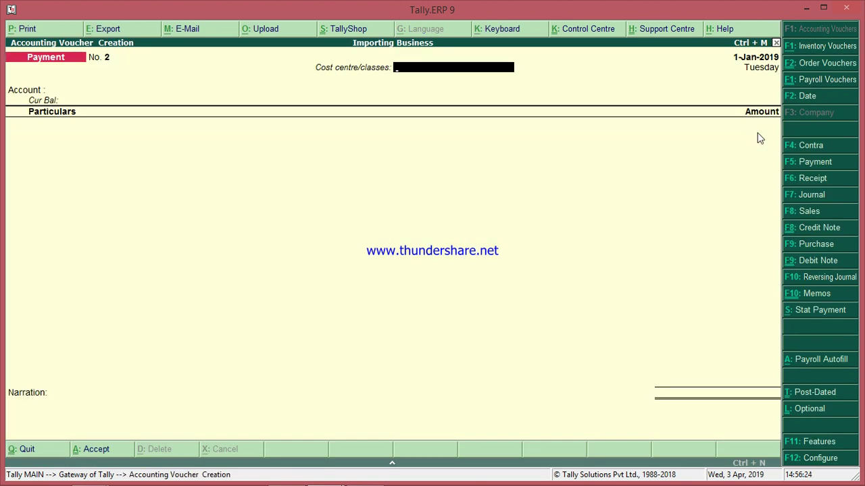
pyautogui.press('Return')
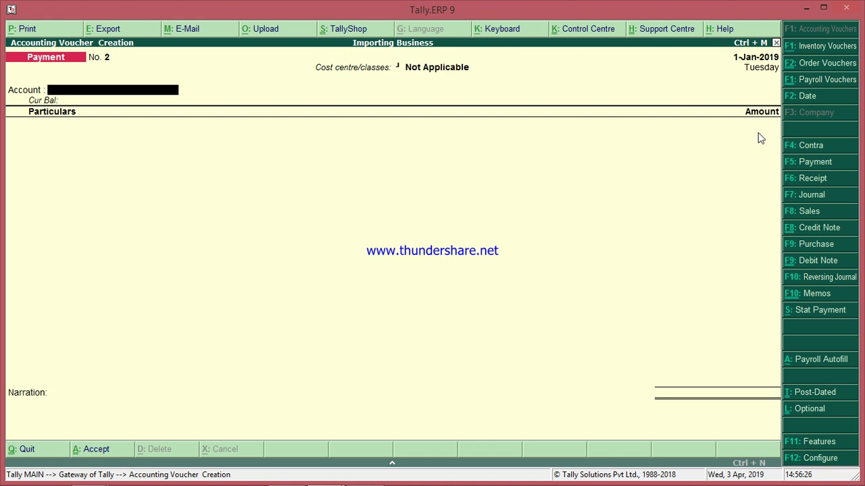
pyautogui.write('CA')
pyautogui.press('Down')
pyautogui.press('Up')
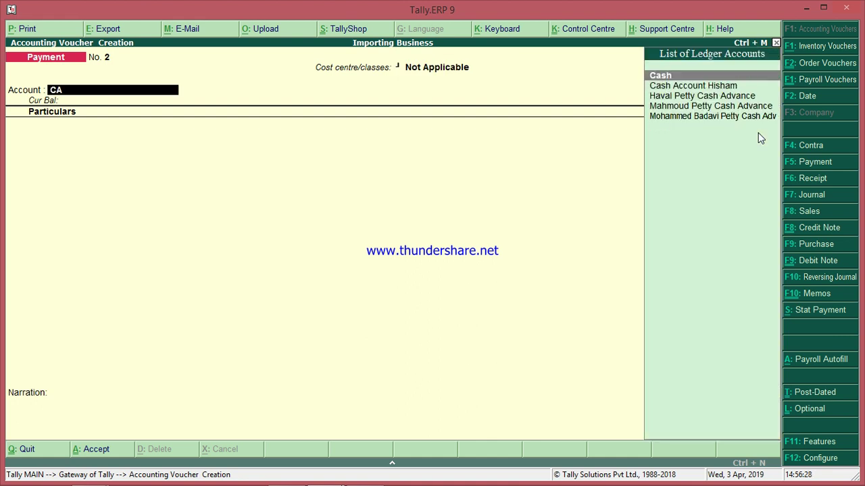
pyautogui.press('Return')
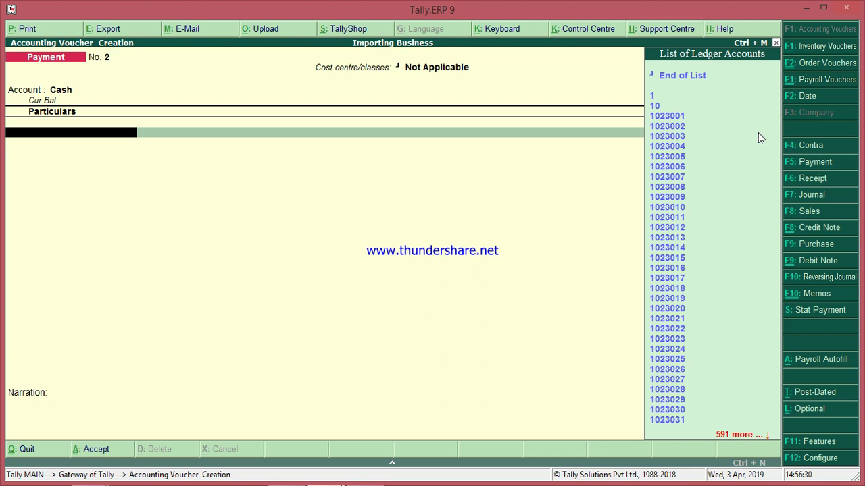
# Add Customs Payable as the payment particular with an amount of 5,011.90
pyautogui.write('CUS')
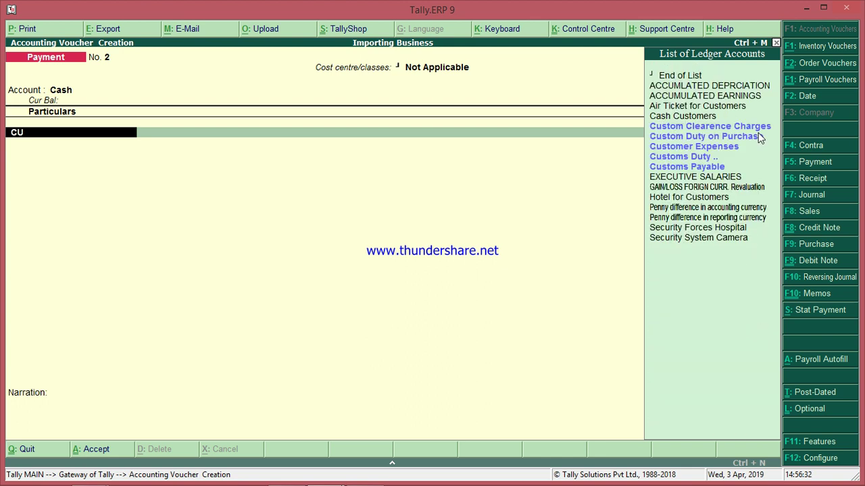
pyautogui.press('Down')
pyautogui.press('Down')
pyautogui.press('Down')
pyautogui.press('Down')
pyautogui.press('Down')
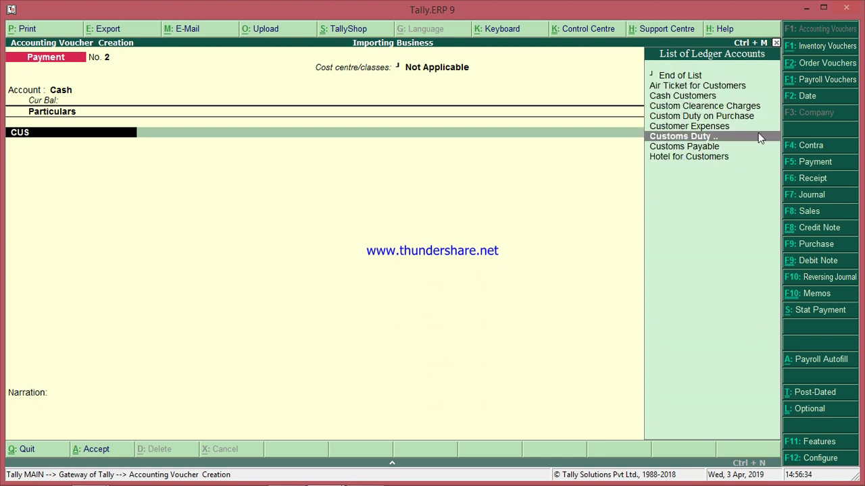
pyautogui.press('Return')
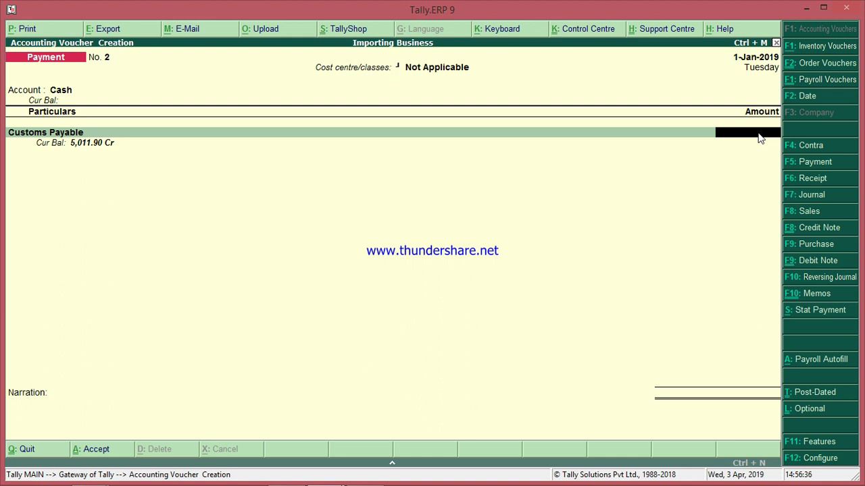
pyautogui.write('11.90')
pyautogui.press('Return')
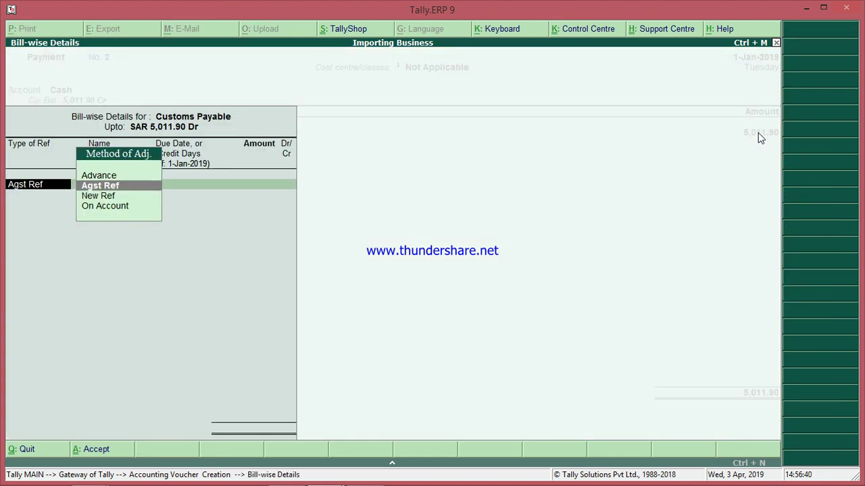
# Allocate the Customs Payable payment of 5,011.90 against the pending bill reference 00001
pyautogui.press('Return')
pyautogui.press('Return')
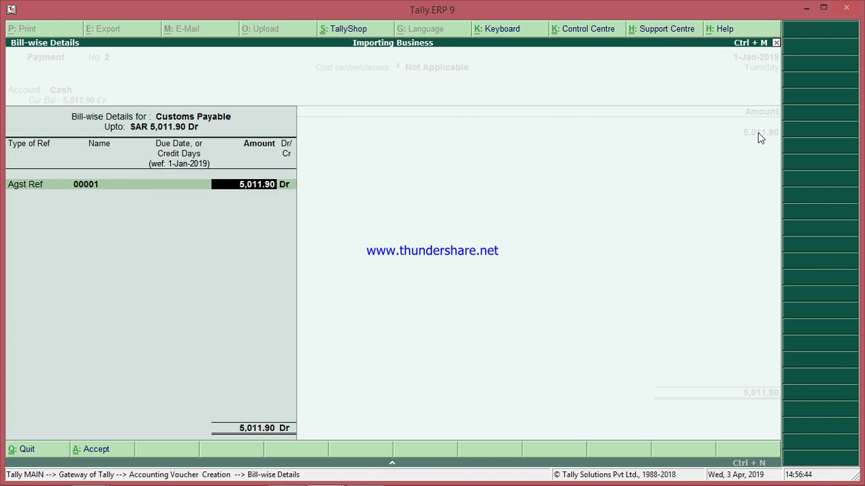
pyautogui.press('BackSpace')
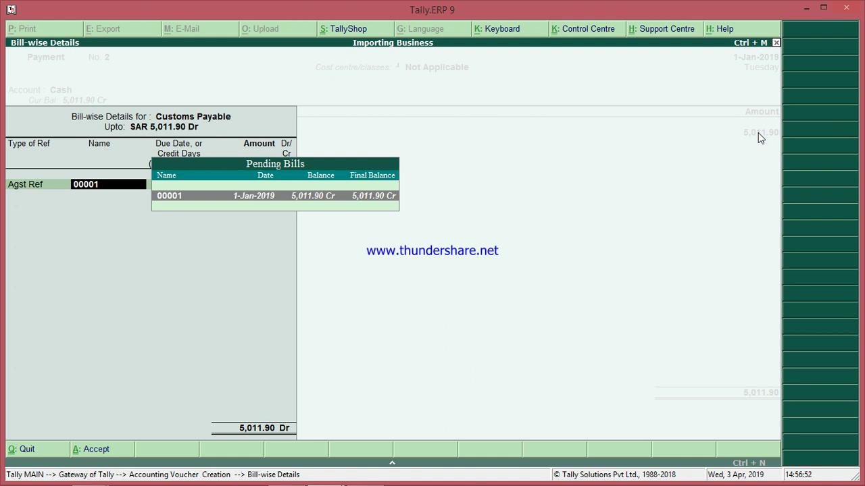
pyautogui.press('Return')
pyautogui.press('Return')
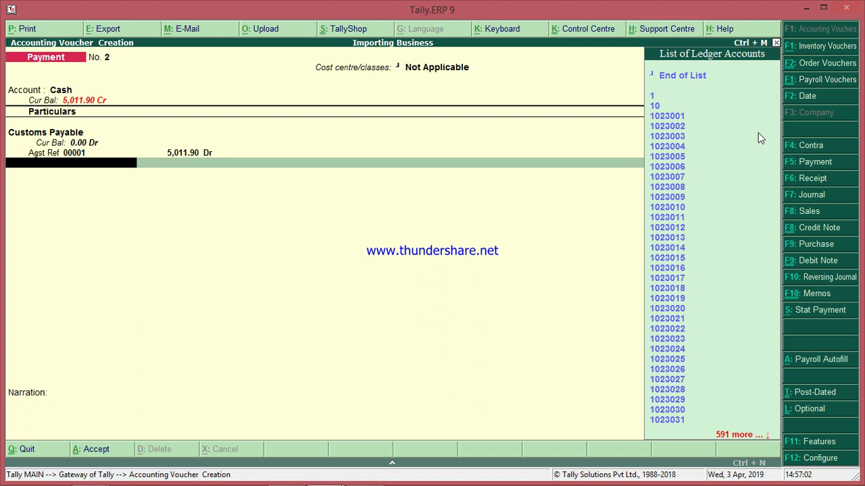
# Add Internation Supplier as the second payment particular with an amount of 2,000
pyautogui.write('INTER')
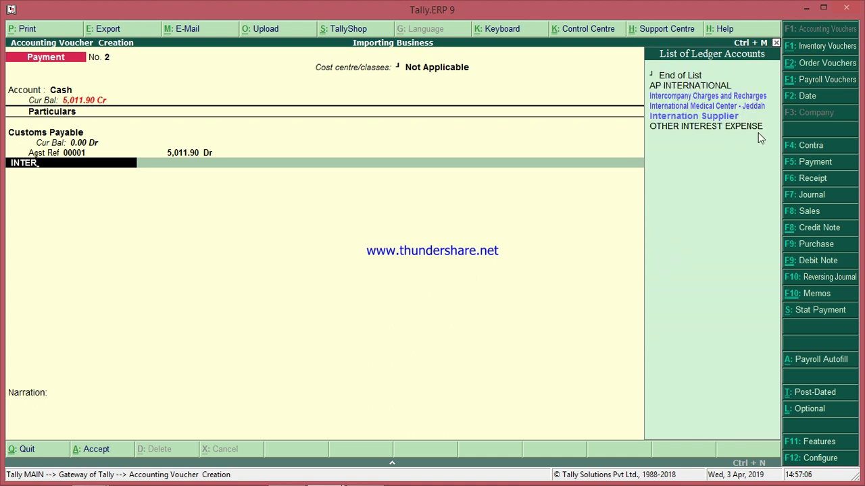
pyautogui.press('Return')
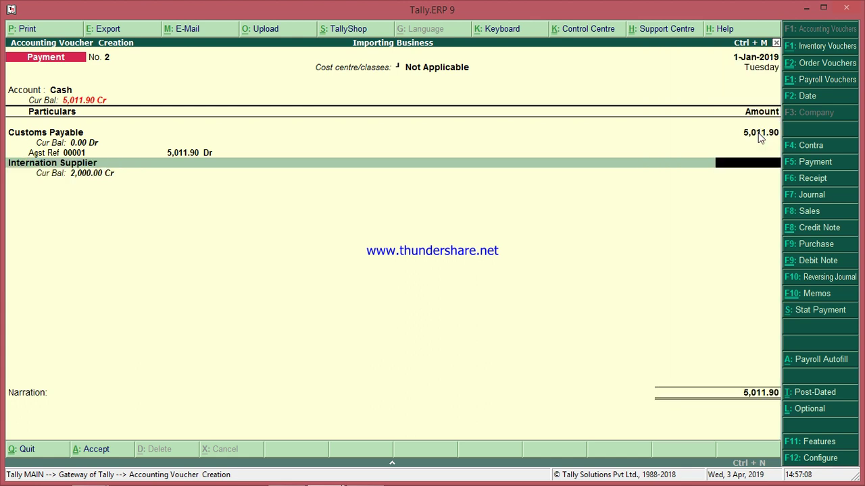
pyautogui.write('2000')
pyautogui.press('Return')
# Allocate the 2,000 supplier payment against pending bill 00001 and save the payment voucher without a narration
pyautogui.press('Return')
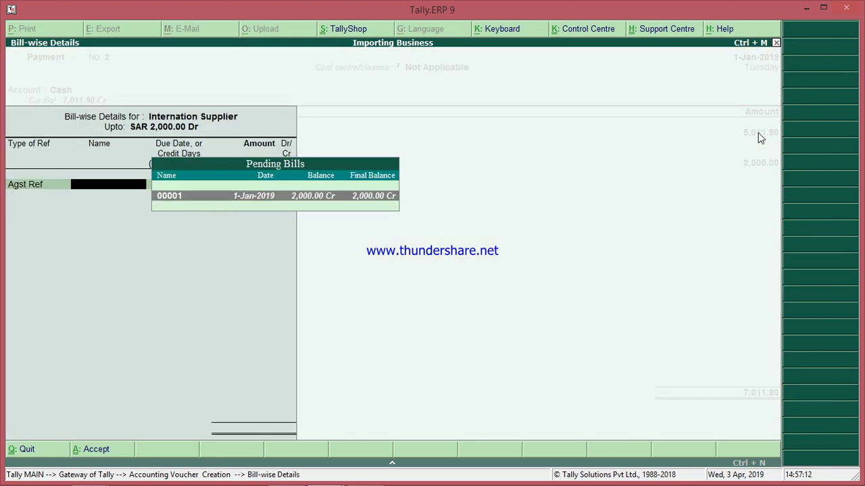
pyautogui.press('Return')
pyautogui.press('Return')
pyautogui.press('Return')
pyautogui.press('Return')
pyautogui.press('Return')
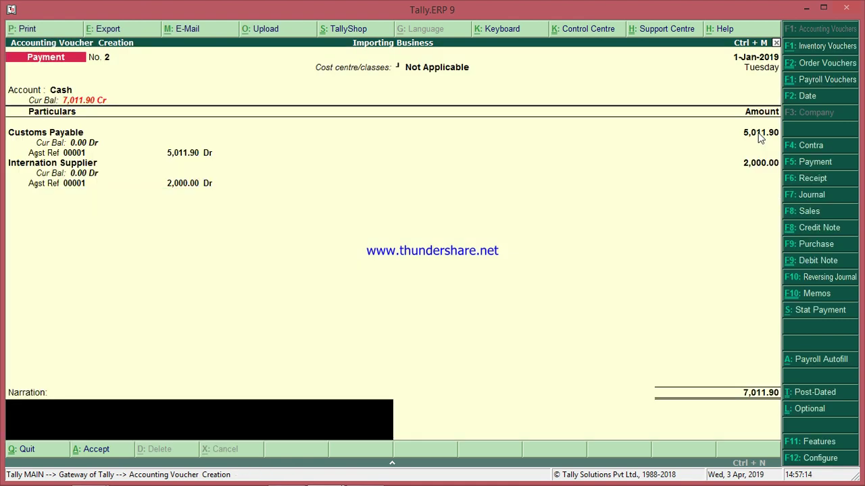
pyautogui.press('Return')
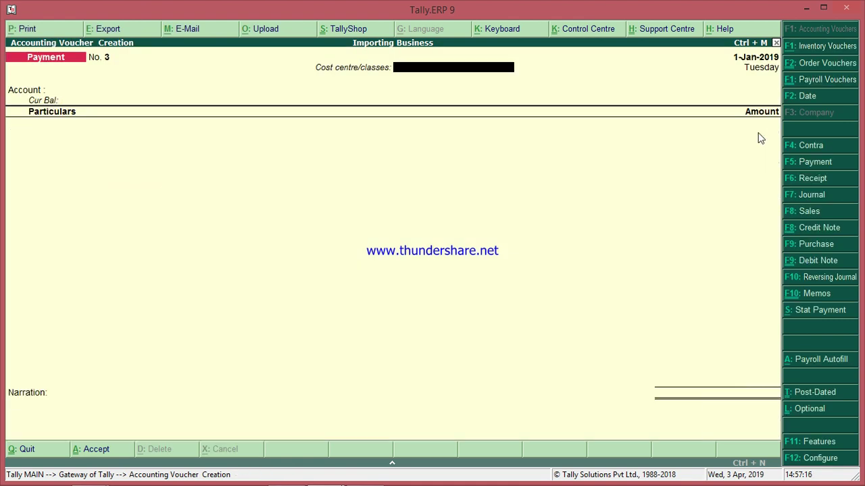
# Leave the blank payment voucher, examine the liabilities and assets in the Balance Sheet, and close the report
pyautogui.press('Escape')
pyautogui.press('Down')
pyautogui.press('Down')
pyautogui.press('Down')
pyautogui.press('Down')
pyautogui.press('Down')
pyautogui.press('Down')
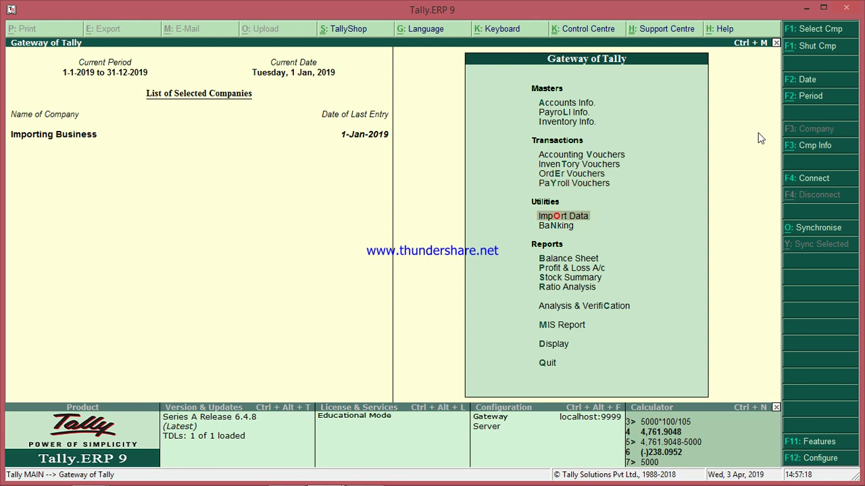
pyautogui.press('Return')
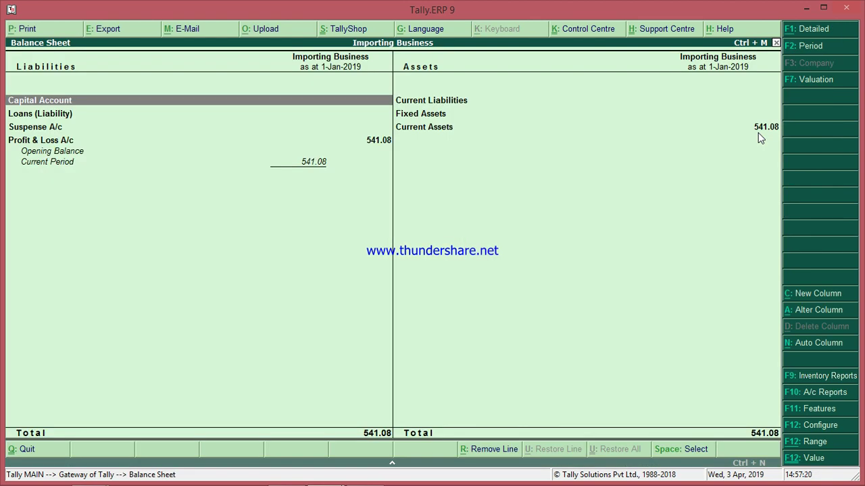
pyautogui.press('Down')
pyautogui.press('Down')
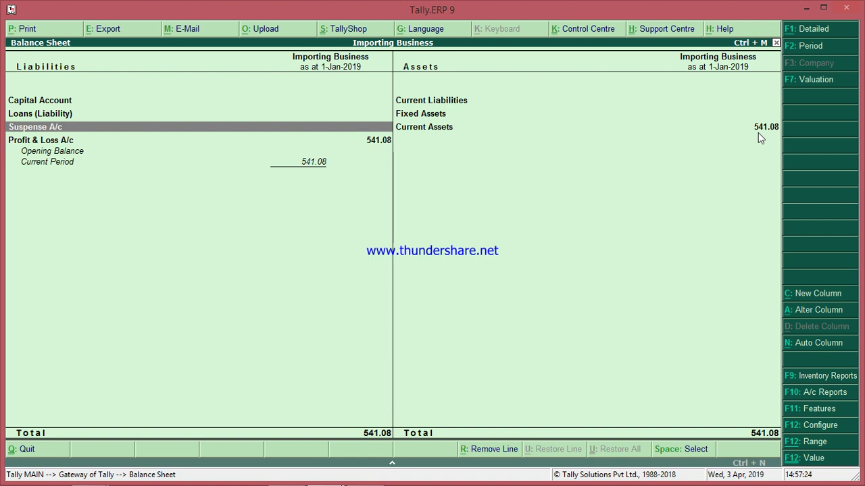
pyautogui.press('Escape')
# Go to the Outstandings reports within the Statements of Accounts
pyautogui.press('Down')
pyautogui.press('Down')
pyautogui.press('Down')
pyautogui.press('Down')
pyautogui.press('Down')
pyautogui.press('Down')
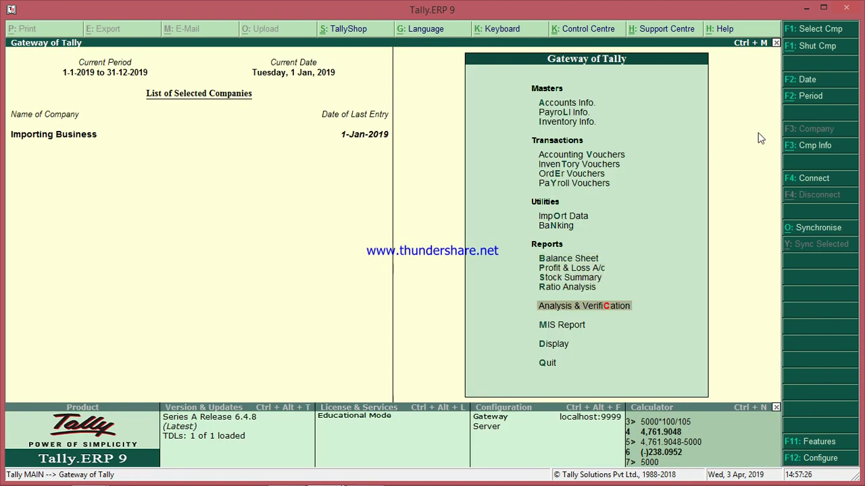
pyautogui.press('Return')
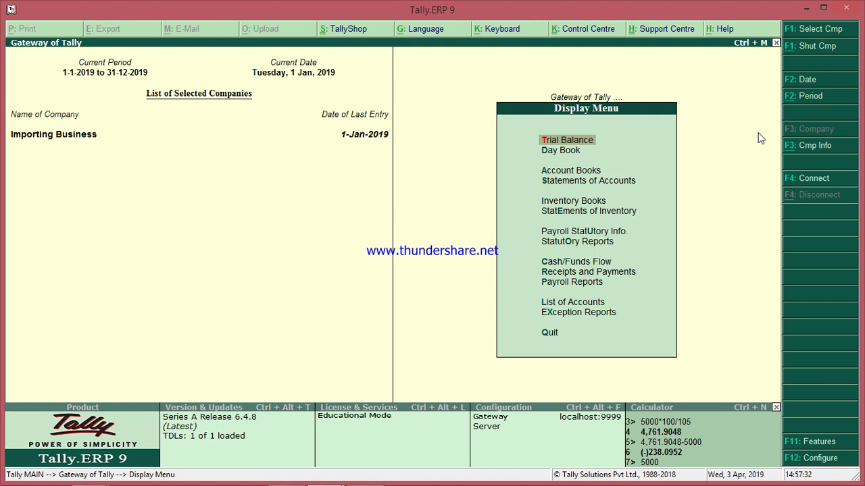
pyautogui.press('Down')
pyautogui.press('Down')
pyautogui.press('Down')
pyautogui.press('Return')
pyautogui.press('Return')
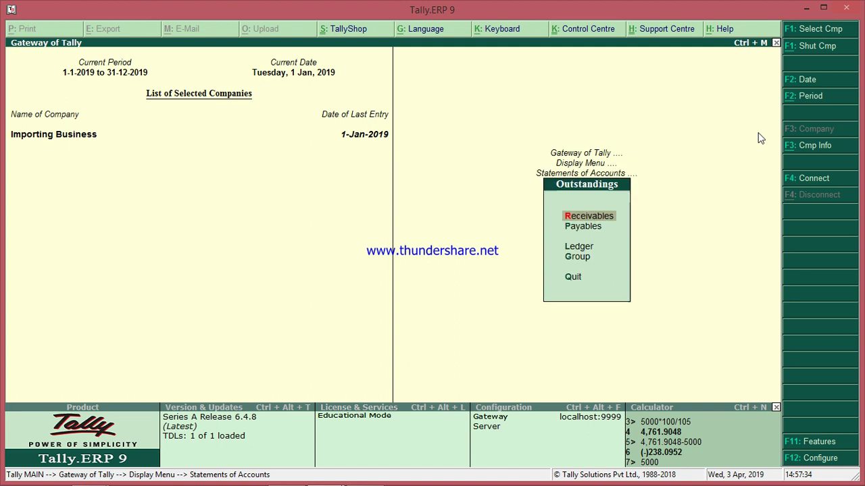
# Check the Bills Payable report for pending supplier bills and back out of the outstandings reports
pyautogui.press('Down')
pyautogui.press('Return')
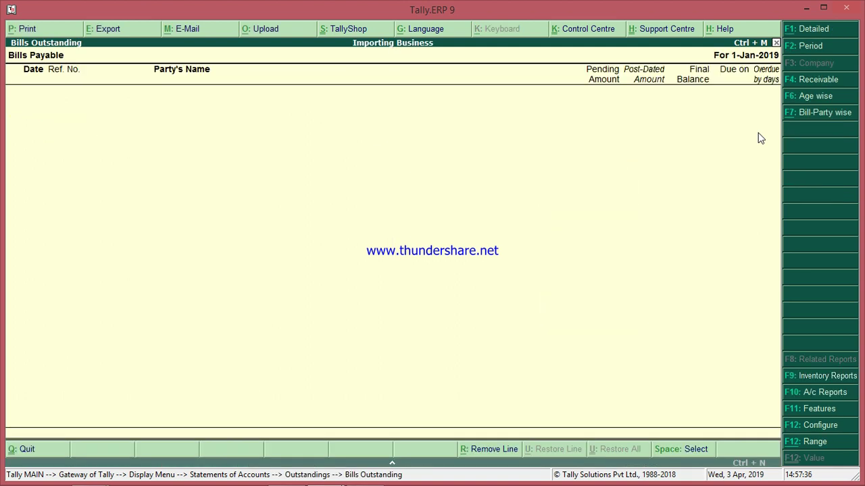
pyautogui.press('Escape')
pyautogui.press('Escape')
pyautogui.press('Escape')
pyautogui.press('Escape')
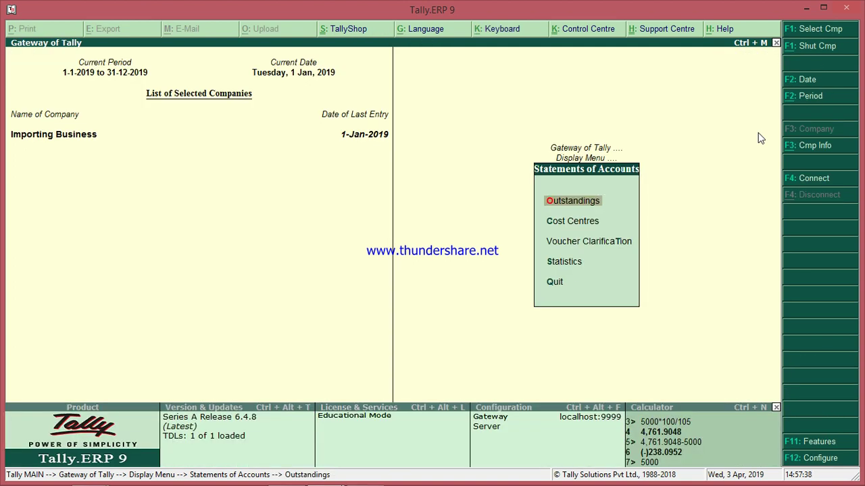